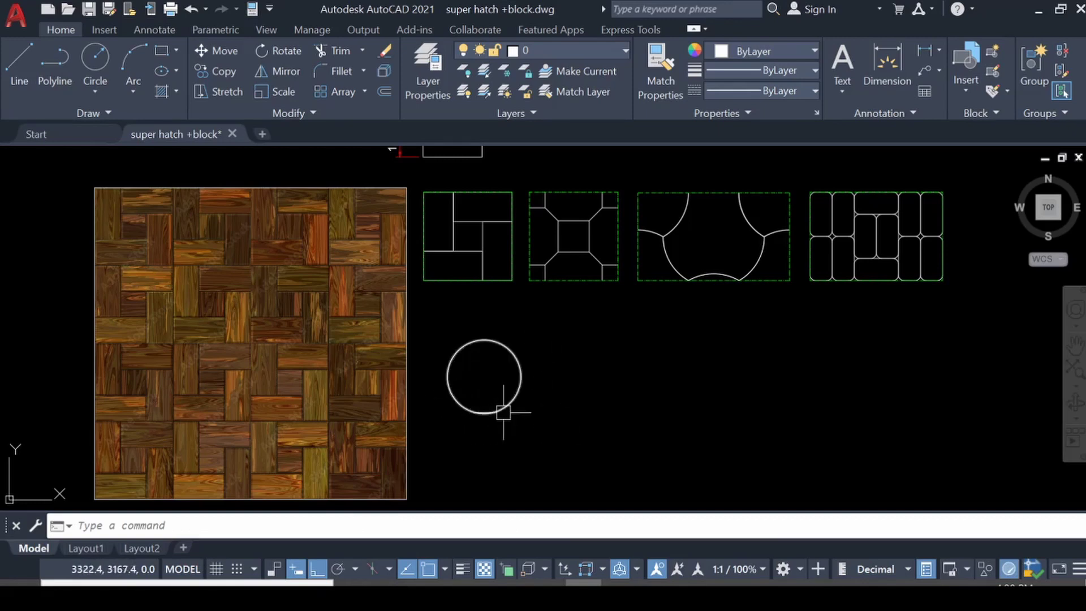
Step: Draw a square boundary with the Rectangle command around the circle, its sides touching the circle
{"action": "type", "text": "rec"}
{"action": "key", "text": "Return"}
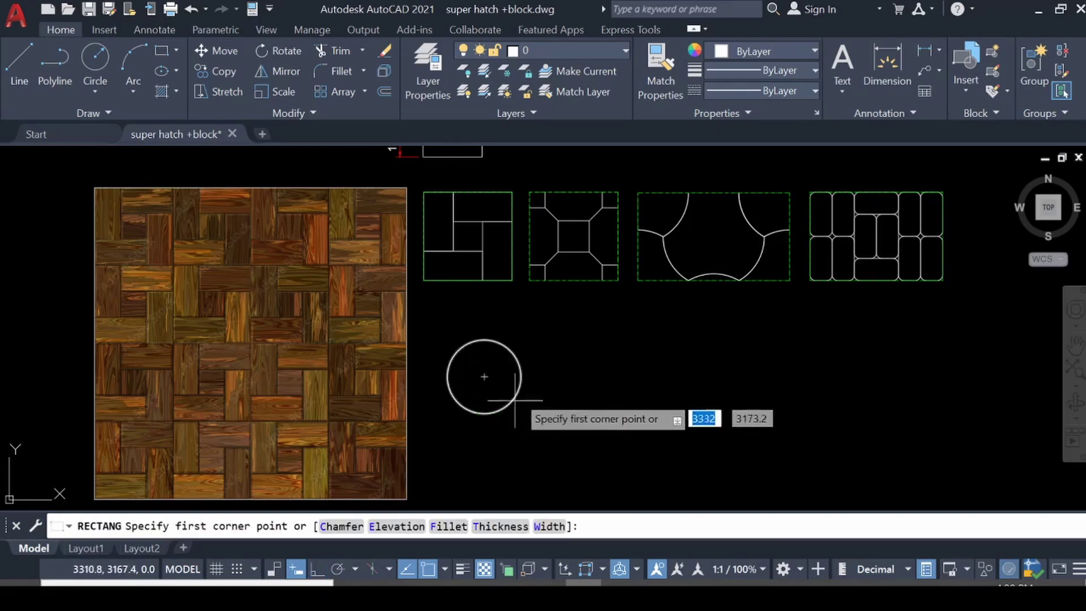
{"action": "key", "text": "Escape"}
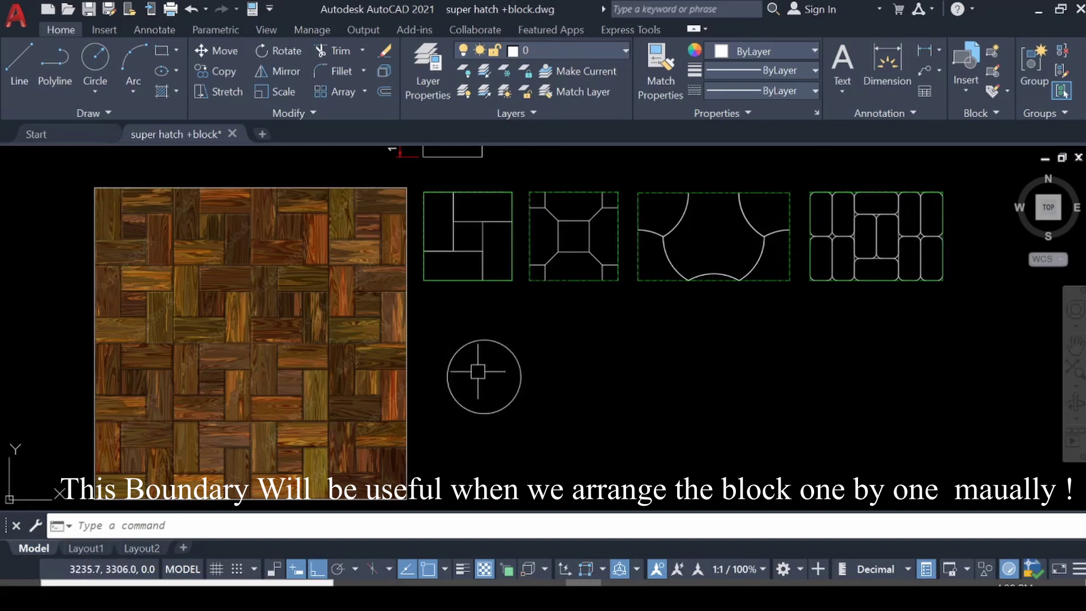
{"action": "key", "text": "Return"}
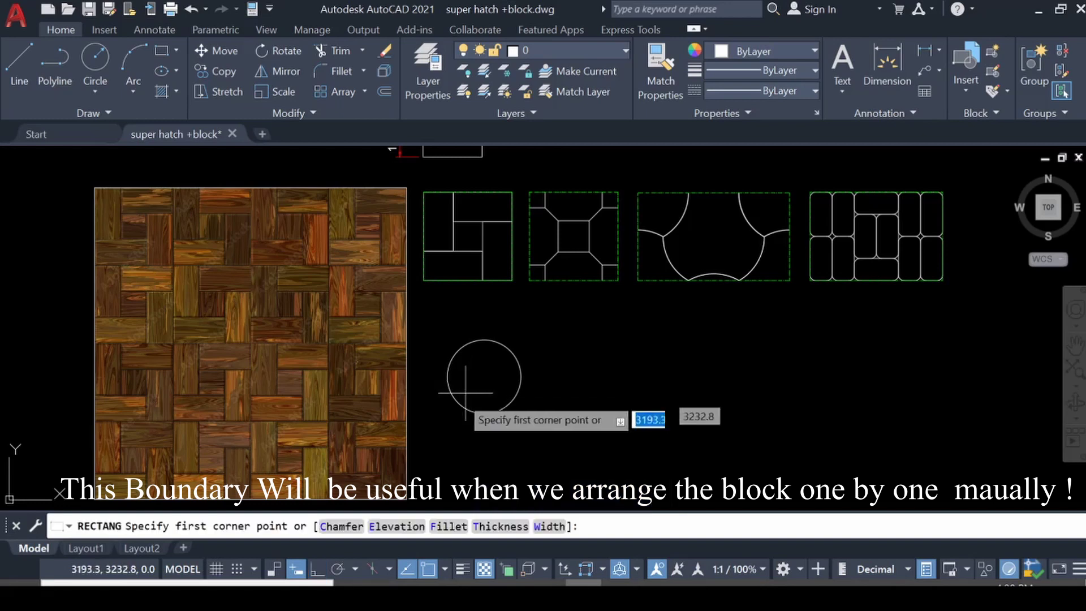
{"action": "left_click", "coordinate": [448, 340]}
{"action": "scroll", "coordinate": [514, 412], "scroll_direction": "up", "scroll_amount": 4}
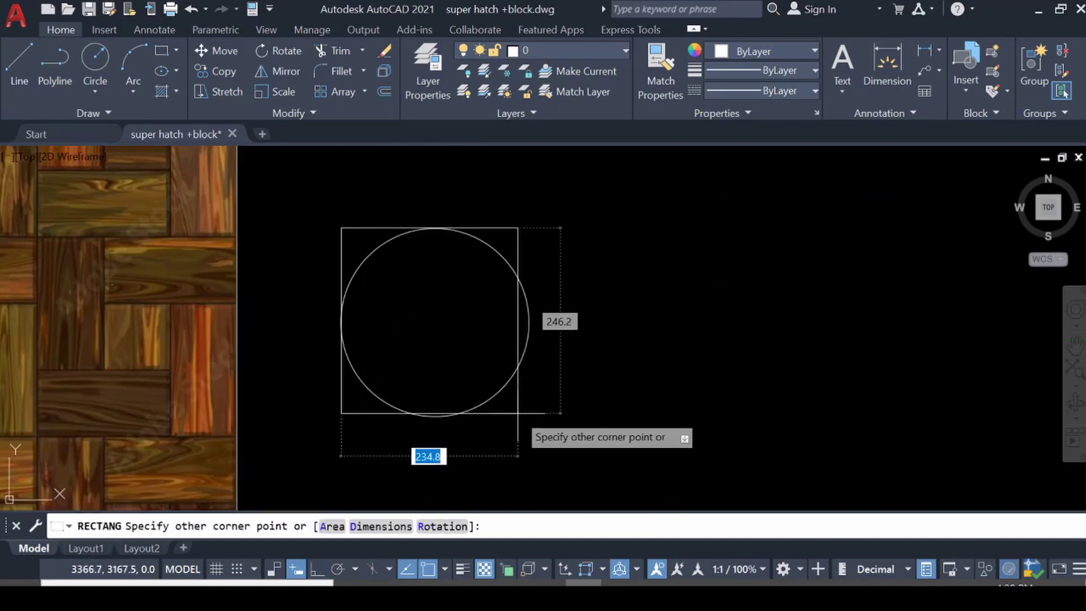
{"action": "left_click", "coordinate": [528, 416]}
{"action": "scroll", "coordinate": [518, 407], "scroll_direction": "down", "scroll_amount": 2}
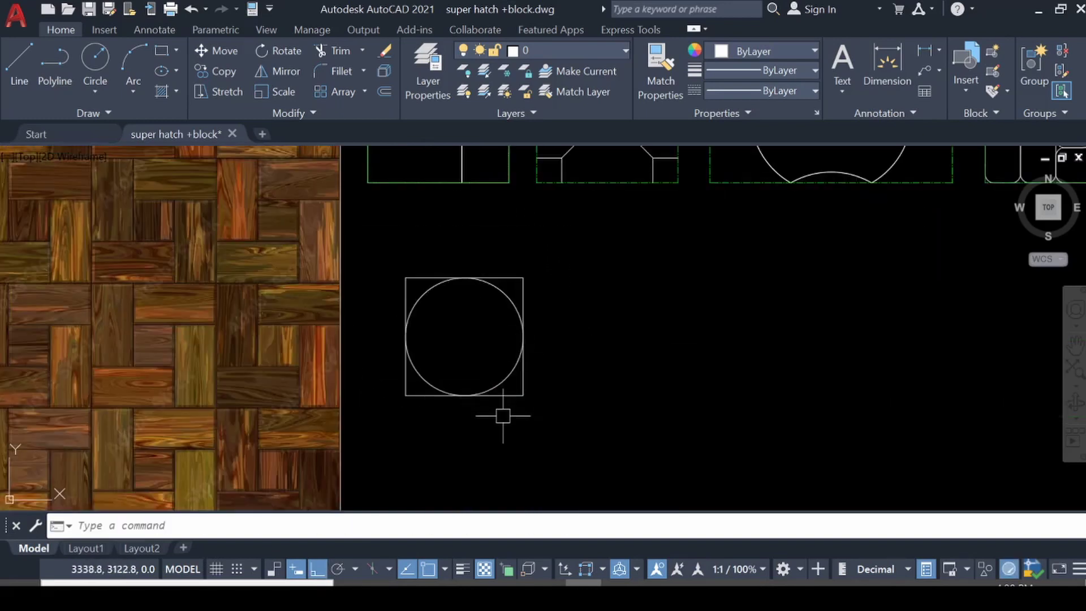
Step: Set the square boundary's color to Green and its linetype to CENTER2
{"action": "left_click", "coordinate": [526, 281]}
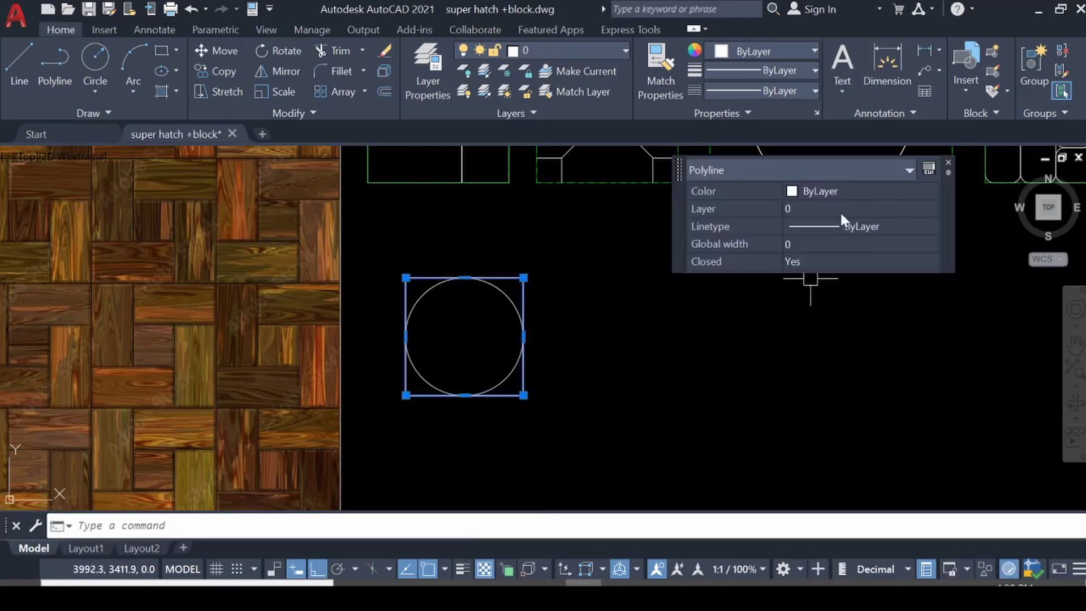
{"action": "left_click", "coordinate": [840, 191]}
{"action": "left_click", "coordinate": [841, 189]}
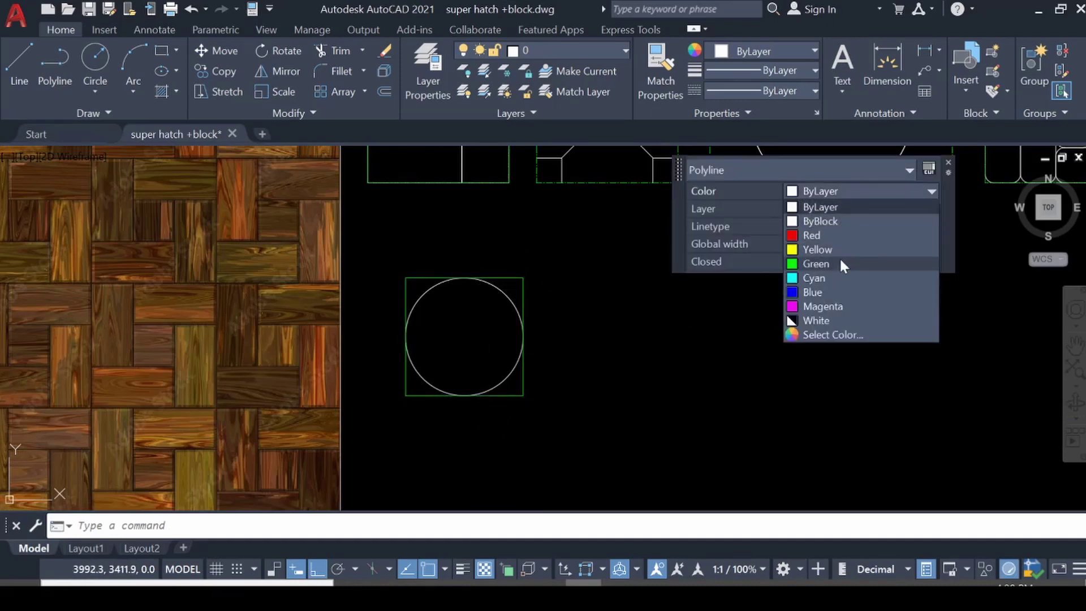
{"action": "left_click", "coordinate": [843, 263]}
{"action": "left_click", "coordinate": [839, 225]}
{"action": "left_click", "coordinate": [839, 225]}
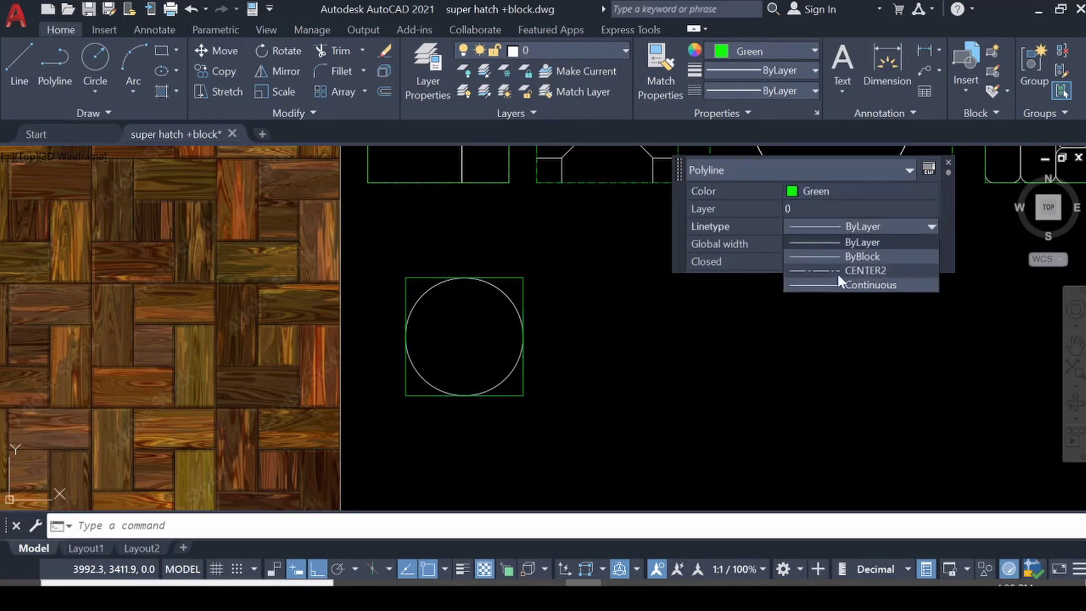
{"action": "left_click", "coordinate": [837, 273]}
Step: Move the square boundary around the circle to the Defpoints layer
{"action": "left_click", "coordinate": [813, 212]}
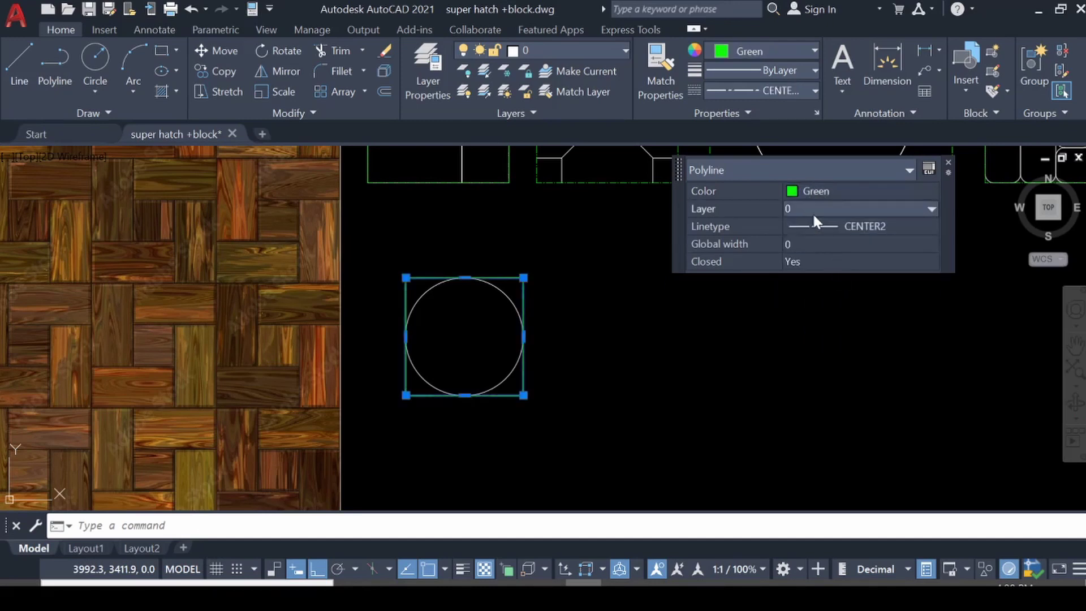
{"action": "left_click", "coordinate": [813, 213]}
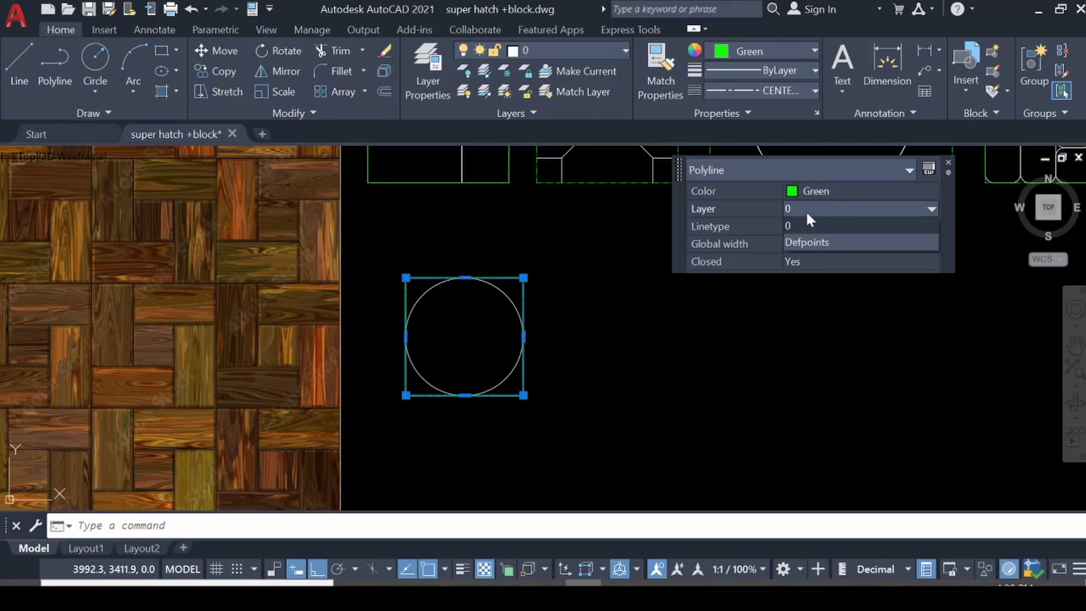
{"action": "left_click", "coordinate": [817, 242]}
Step: Turn the Defpoints layer off to check the tile patterns without their boundaries, and turn it back on
{"action": "middle_click_drag", "start_coordinate": [618, 352], "coordinate": [547, 468]}
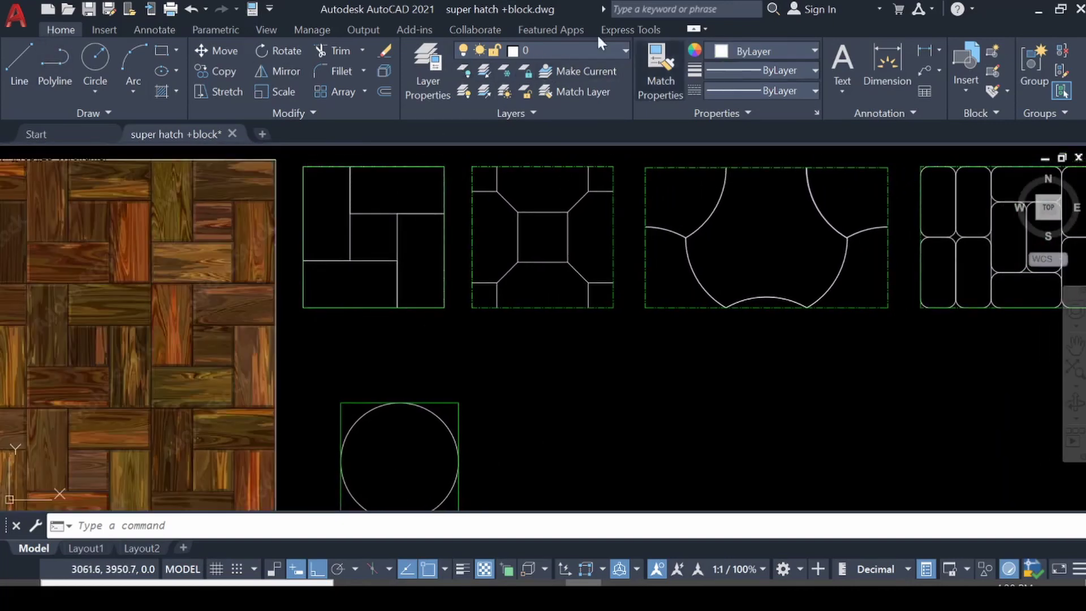
{"action": "left_click", "coordinate": [593, 57]}
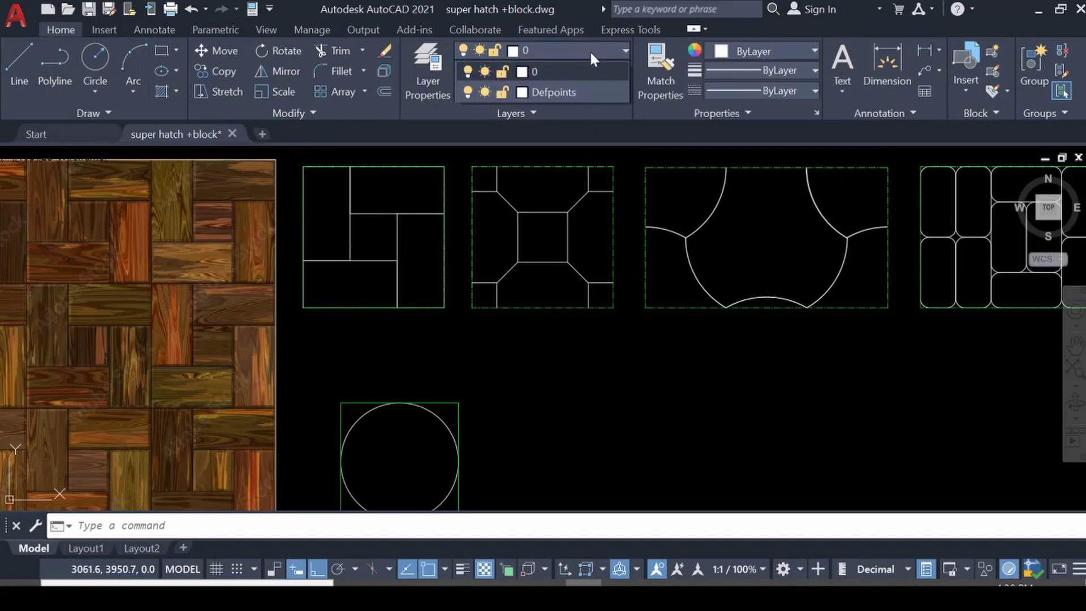
{"action": "left_click", "coordinate": [468, 92]}
{"action": "scroll", "coordinate": [509, 357], "scroll_direction": "down", "scroll_amount": 4}
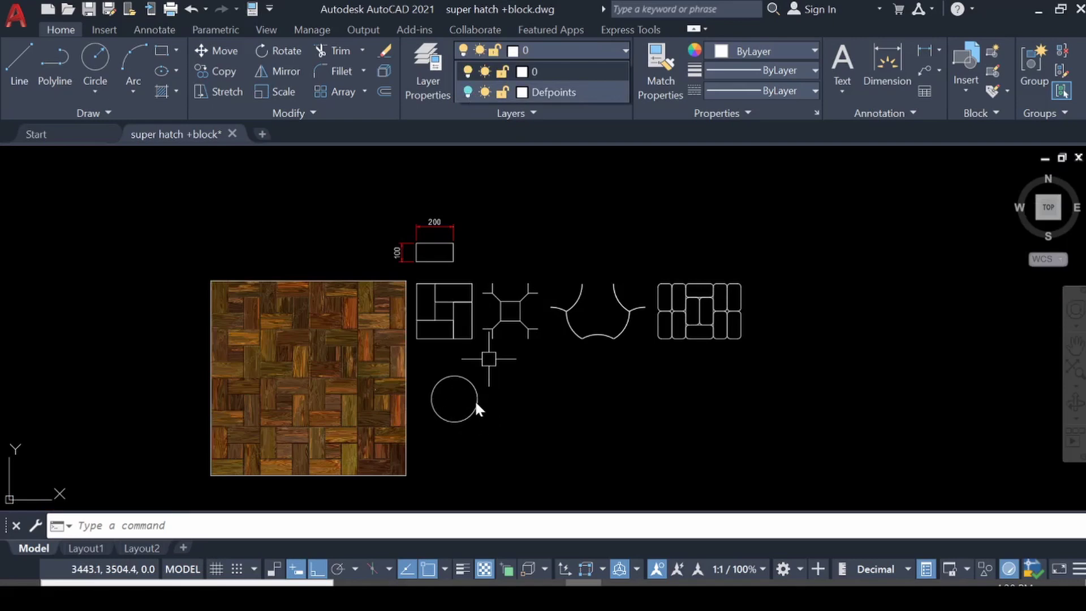
{"action": "left_click", "coordinate": [468, 92]}
Step: Start a new block definition and set its base point at the lower-left corner of the square around the circle
{"action": "scroll", "coordinate": [436, 439], "scroll_direction": "up", "scroll_amount": 5}
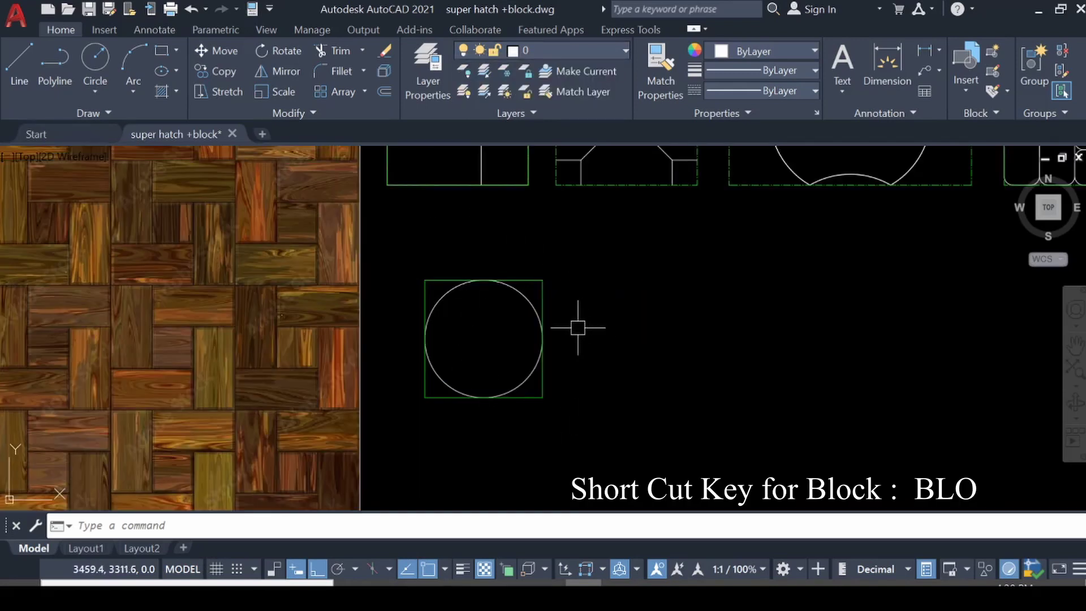
{"action": "type", "text": "BLOCK"}
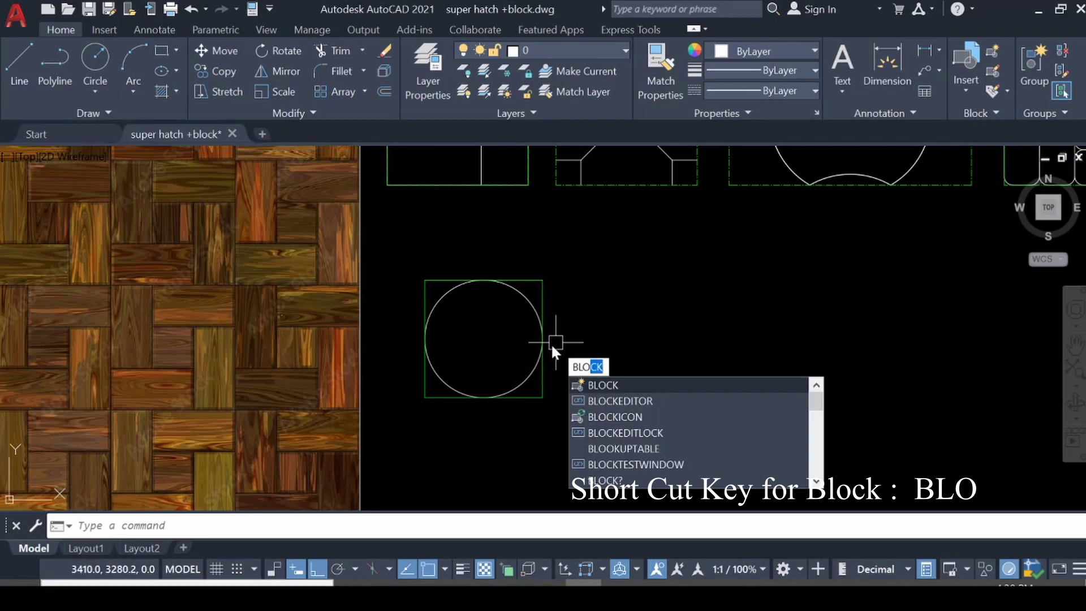
{"action": "key", "text": "Return"}
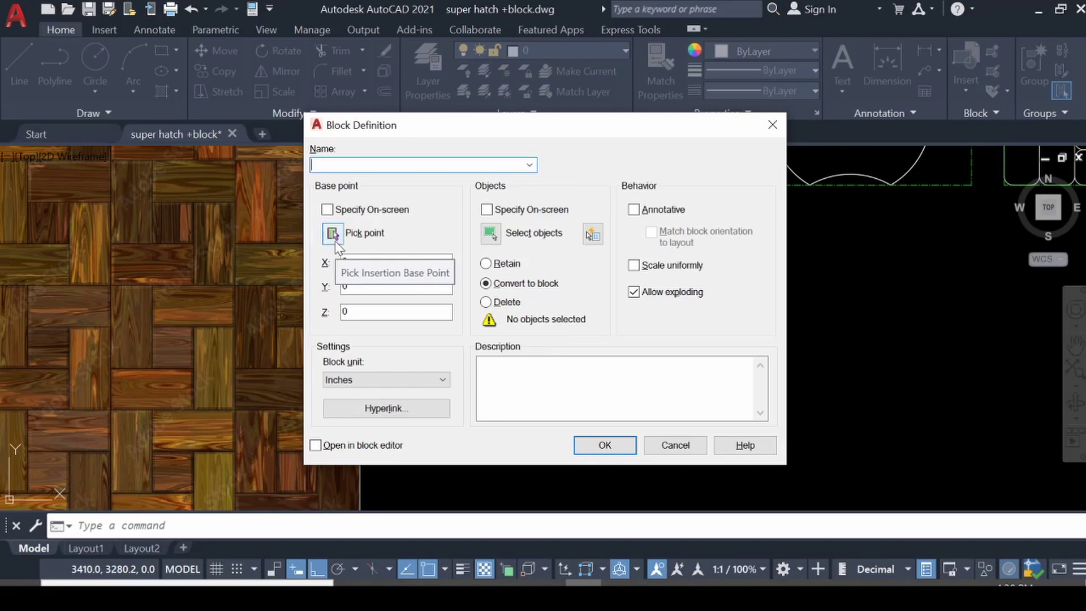
{"action": "left_click", "coordinate": [333, 233]}
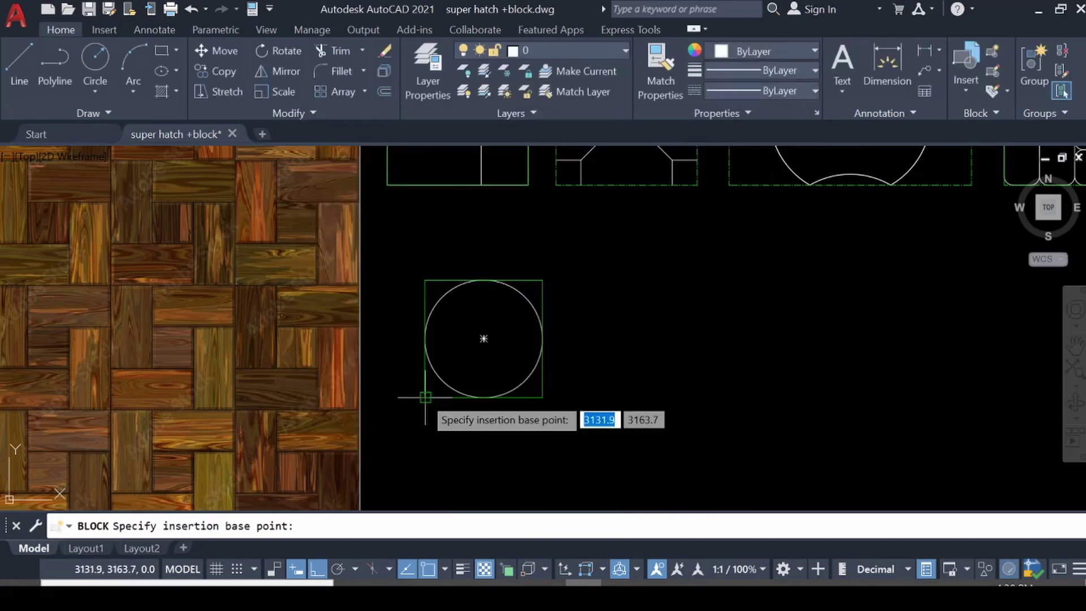
{"action": "left_click", "coordinate": [425, 397]}
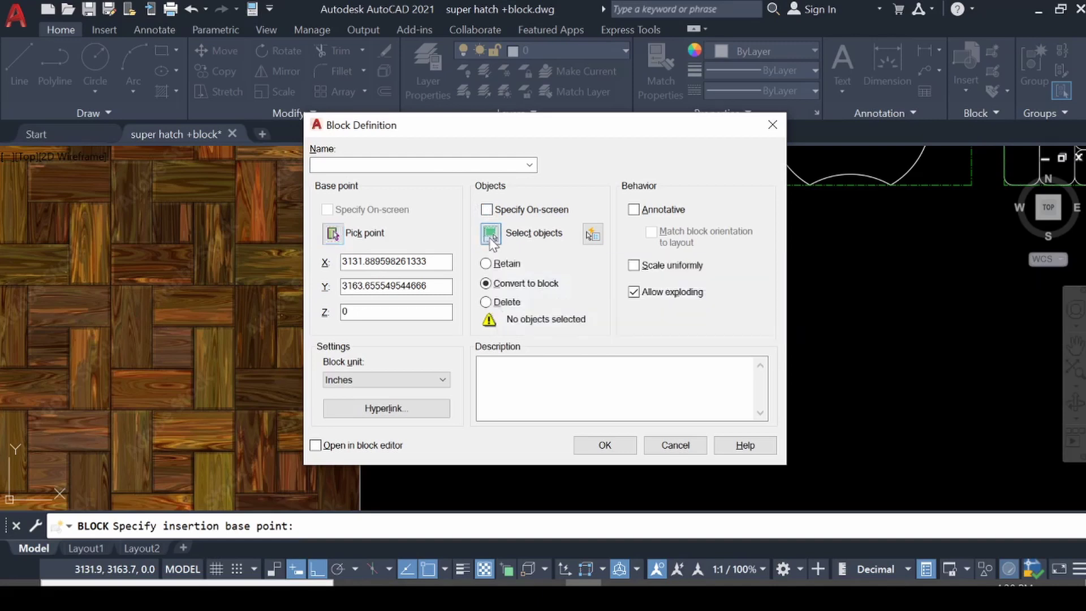
Step: Add the circle and its square boundary to the block, name it park 1 and create it
{"action": "left_click", "coordinate": [491, 233]}
{"action": "left_click", "coordinate": [395, 247]}
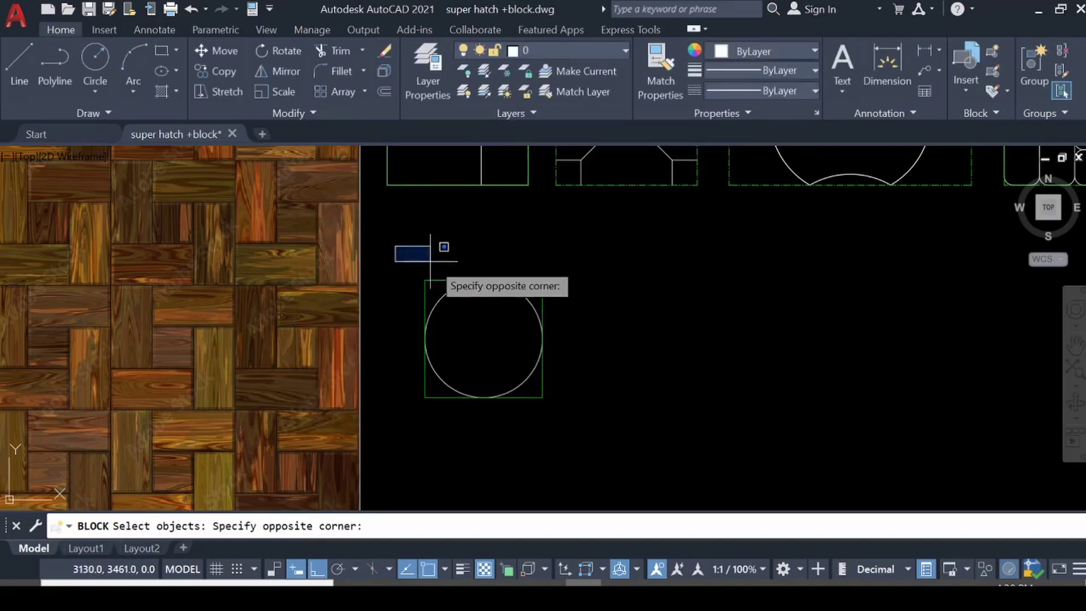
{"action": "left_click", "coordinate": [610, 447]}
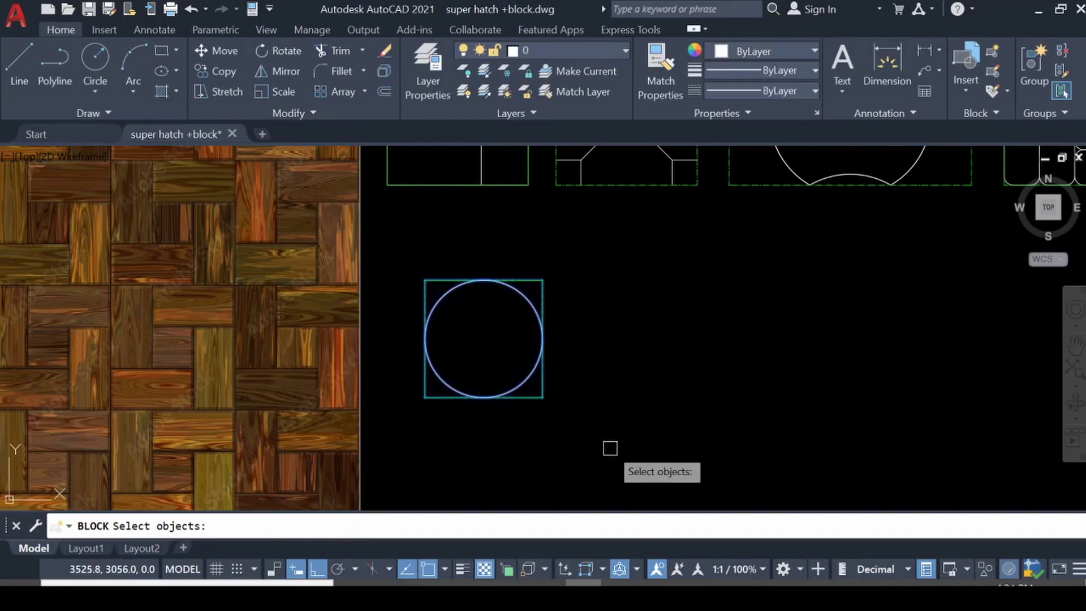
{"action": "key", "text": "Return"}
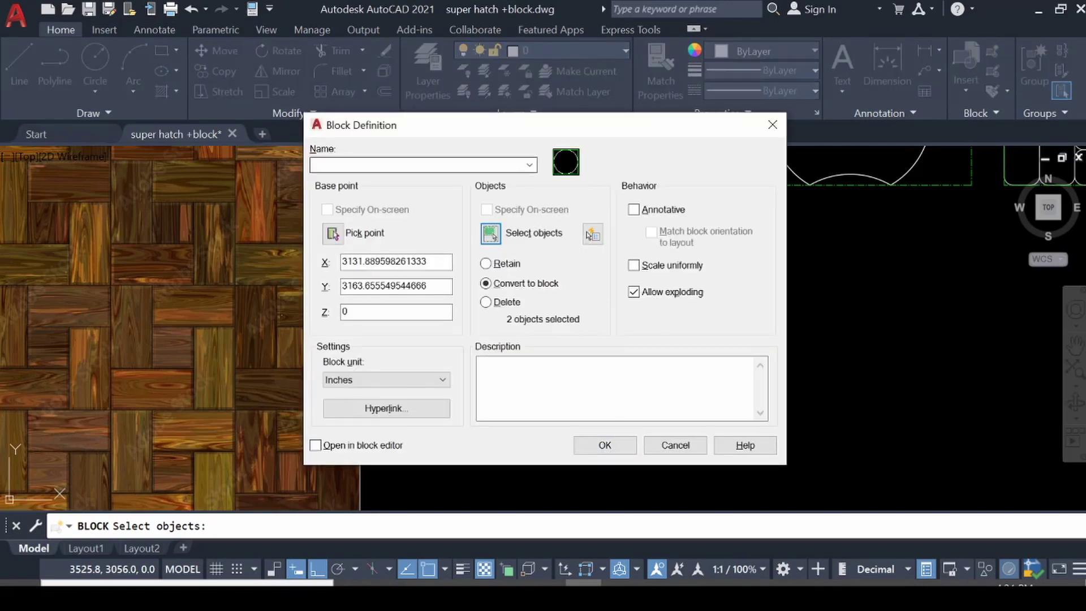
{"action": "left_click", "coordinate": [396, 165]}
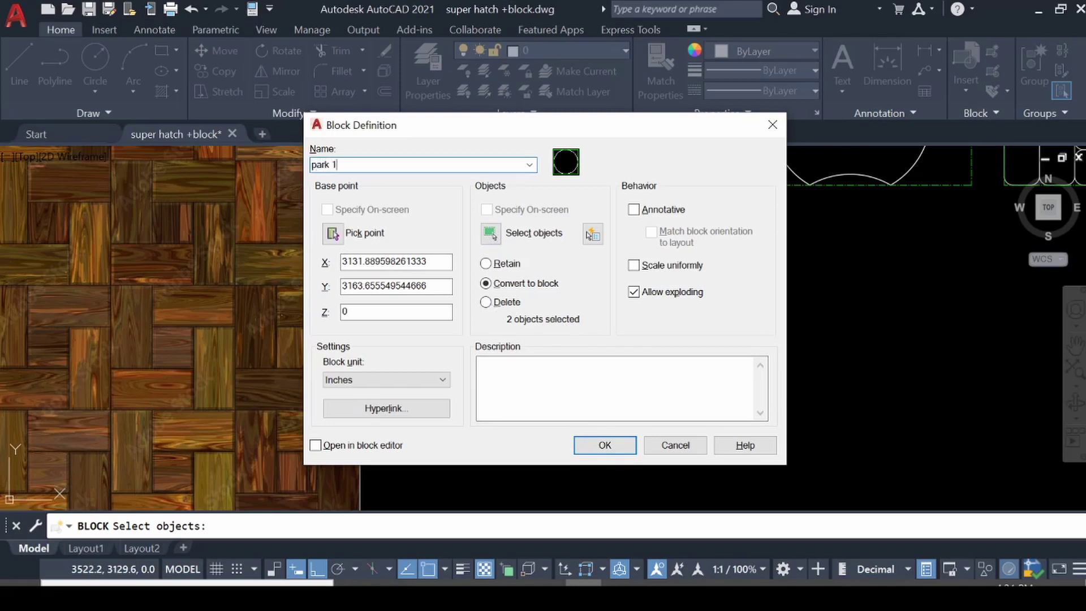
{"action": "left_click", "coordinate": [604, 445]}
Step: Select the circle and its square to check that they form a single block reference
{"action": "left_click", "coordinate": [544, 348]}
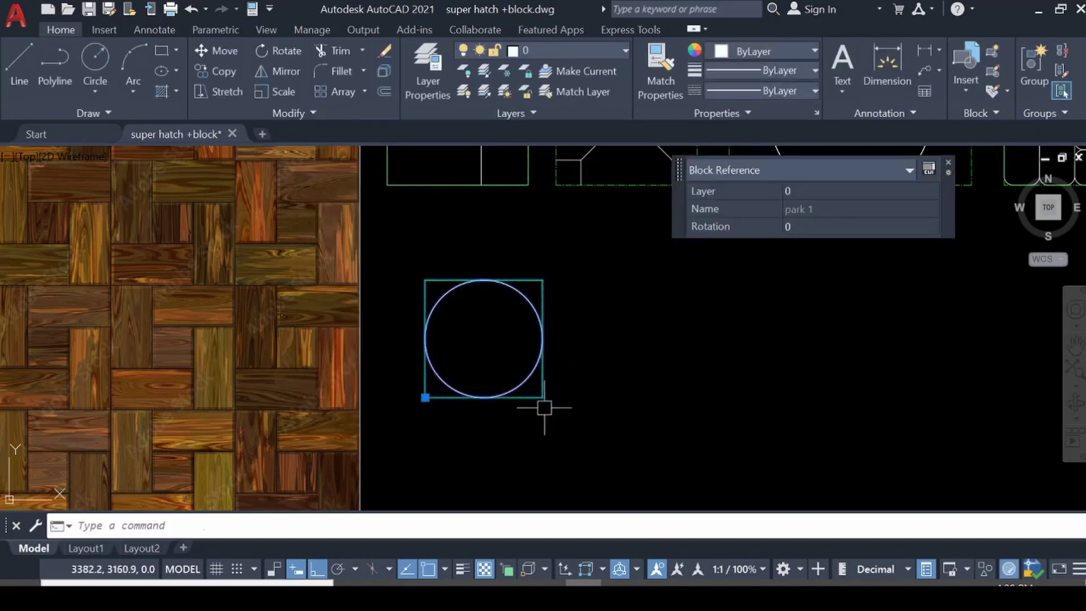
{"action": "scroll", "coordinate": [503, 324], "scroll_direction": "down", "scroll_amount": 2}
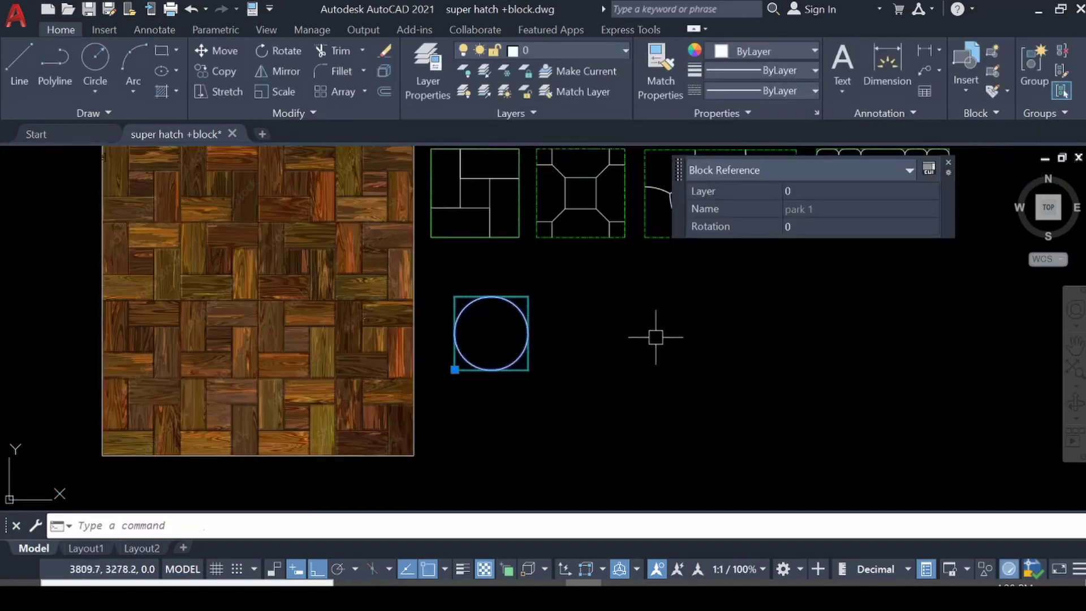
{"action": "key", "text": "Escape"}
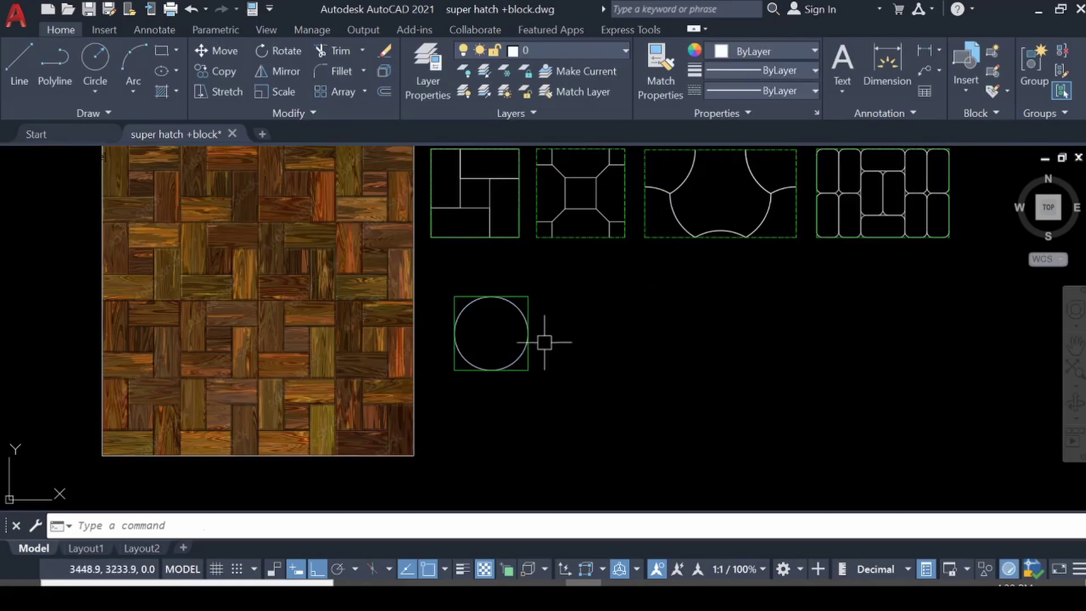
{"action": "left_click", "coordinate": [529, 355]}
Step: Start a Super Hatch with a block pattern, choosing the PARK 1 block with its parameters specified on screen
{"action": "scroll", "coordinate": [634, 367], "scroll_direction": "down", "scroll_amount": 4}
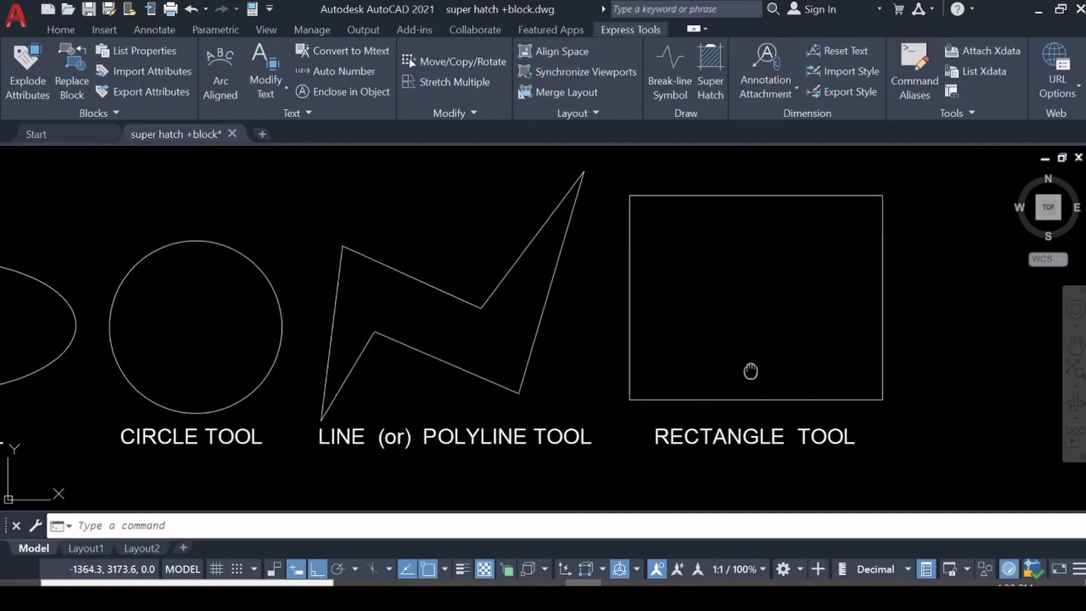
{"action": "middle_click_drag", "start_coordinate": [751, 371], "coordinate": [529, 358]}
{"action": "middle_click_drag", "start_coordinate": [850, 429], "coordinate": [765, 458]}
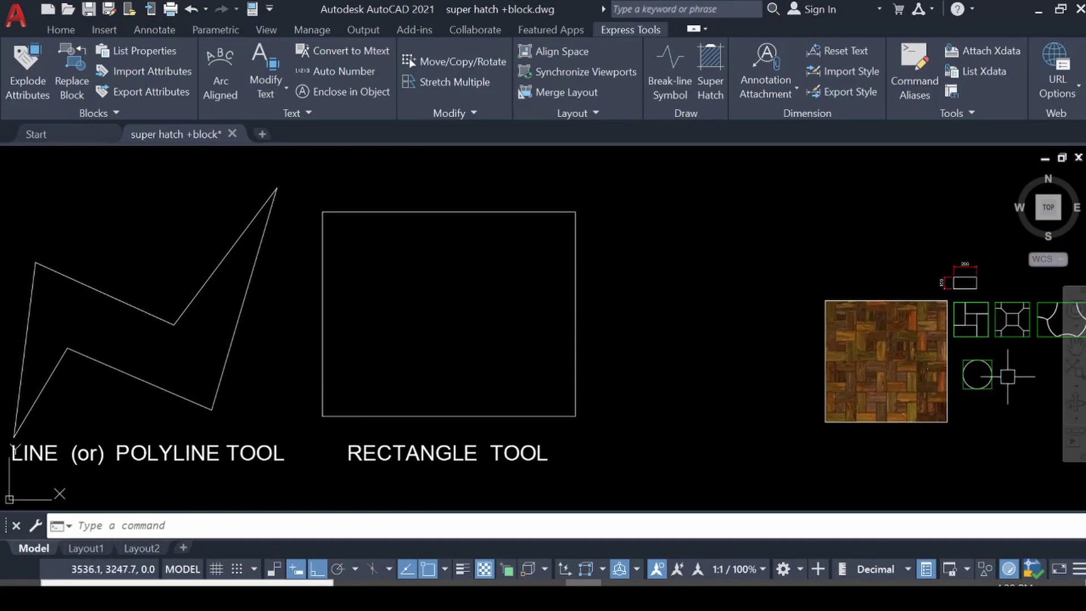
{"action": "left_click", "coordinate": [710, 61]}
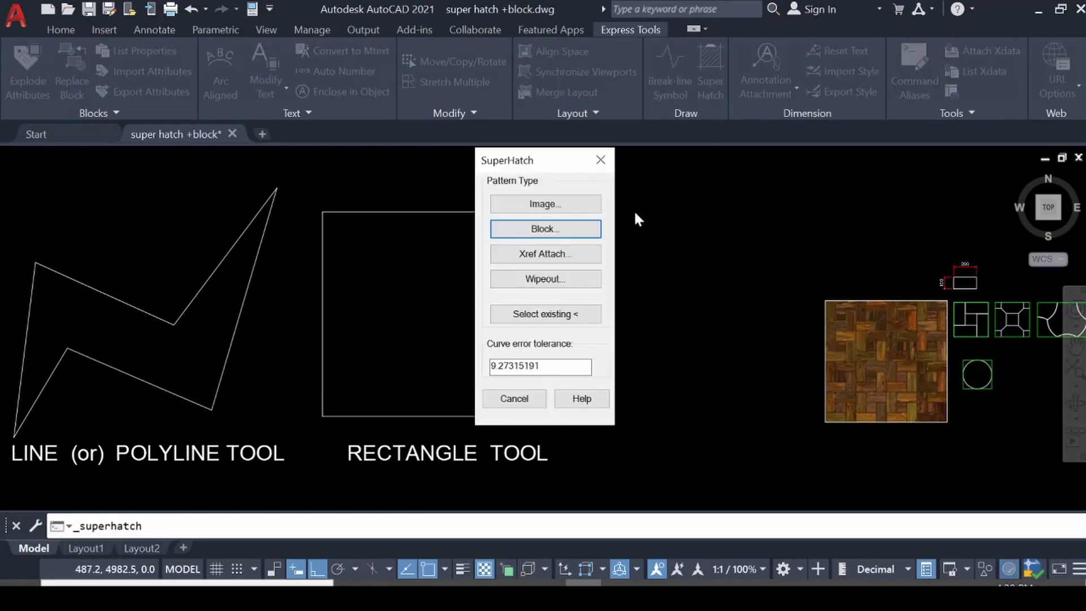
{"action": "left_click", "coordinate": [528, 226]}
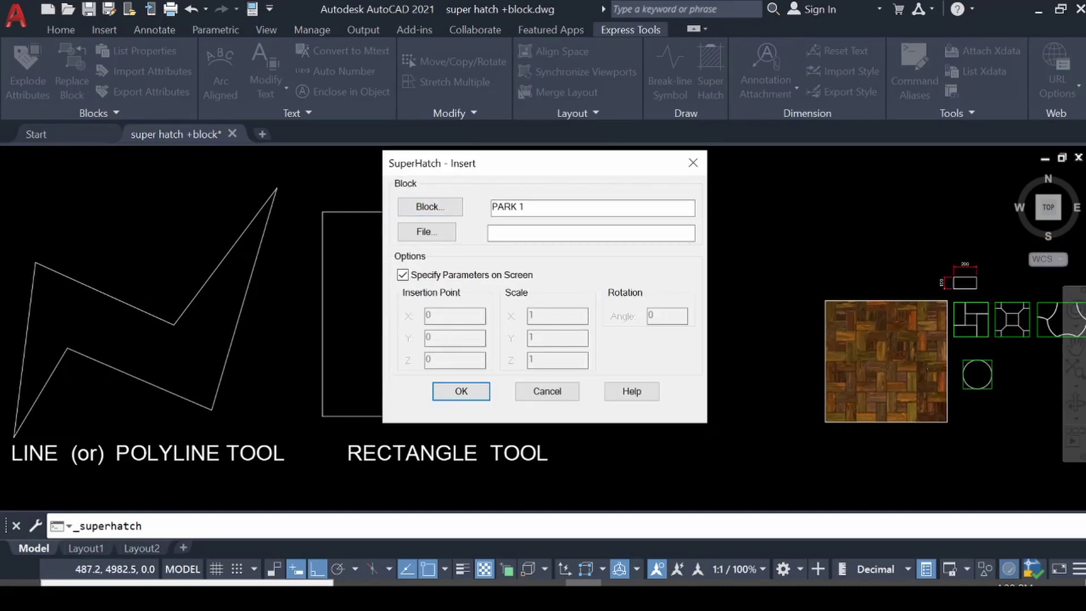
{"action": "left_click", "coordinate": [445, 209]}
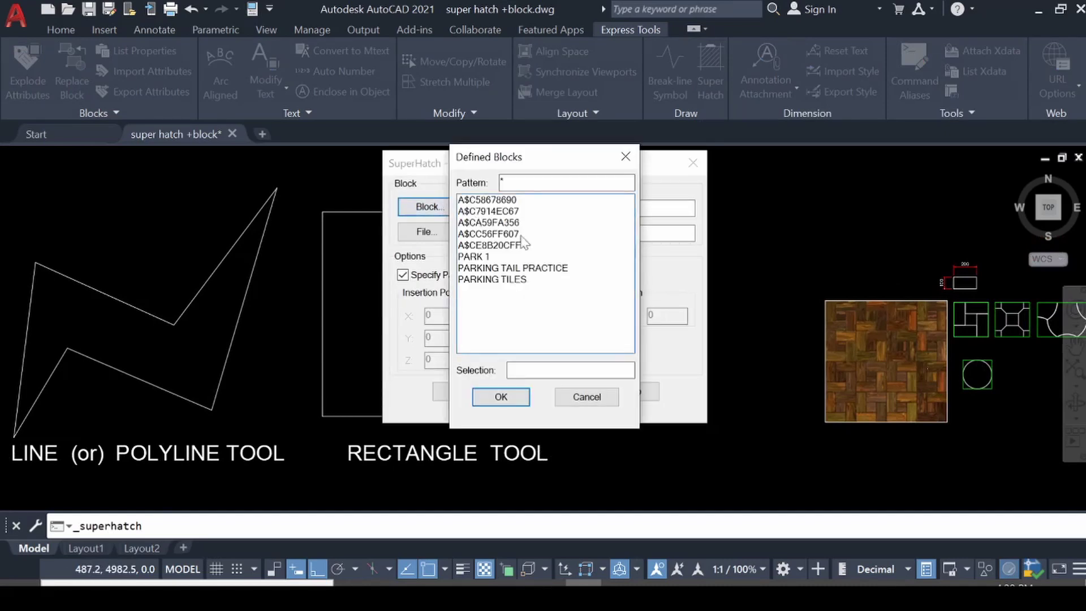
{"action": "left_click", "coordinate": [483, 258]}
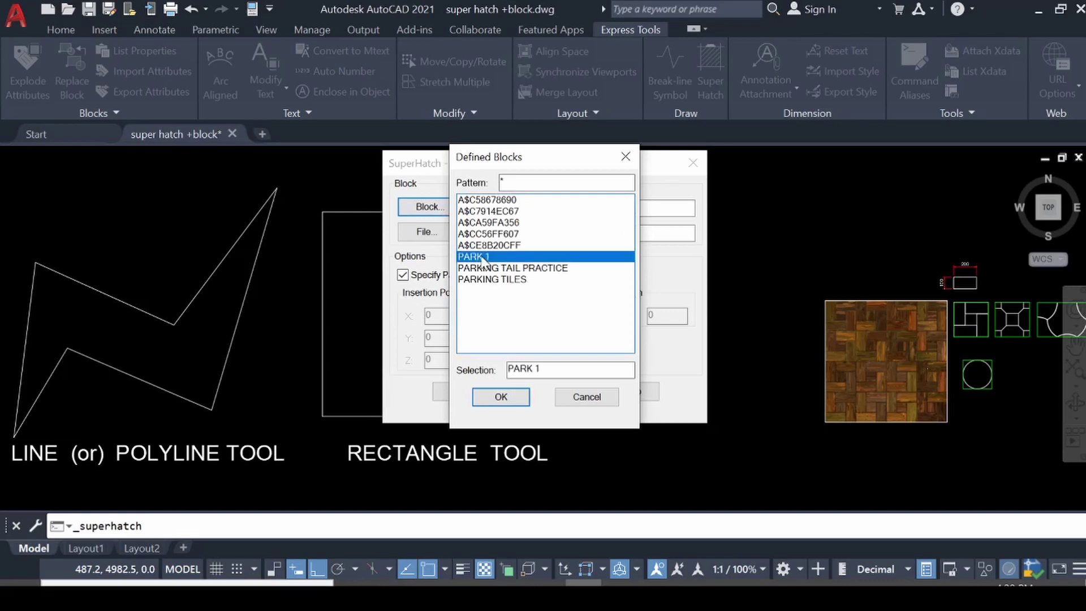
{"action": "left_click", "coordinate": [501, 397]}
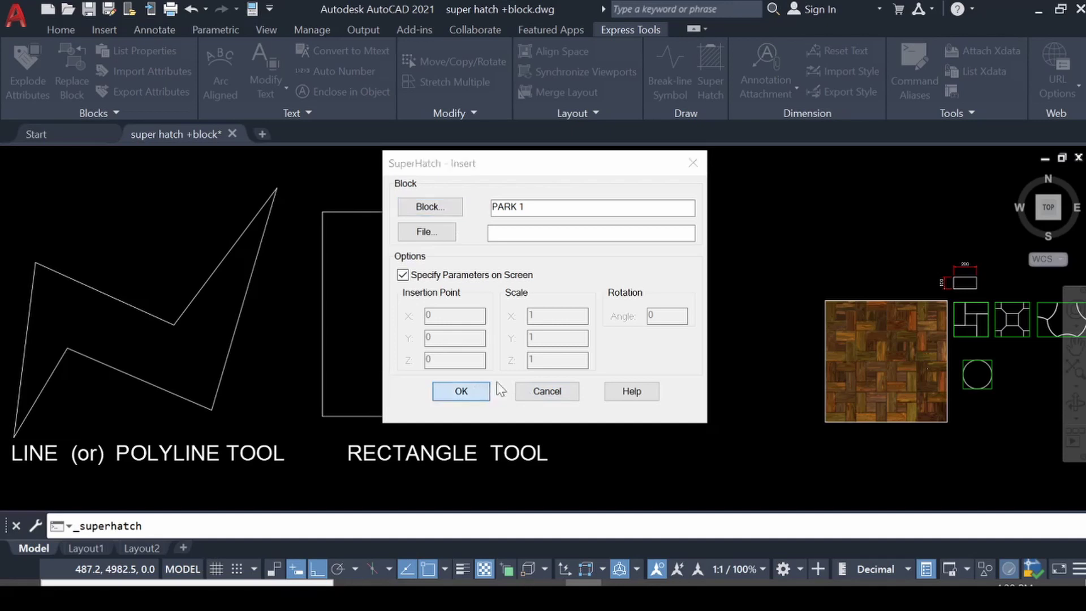
{"action": "left_click", "coordinate": [478, 391]}
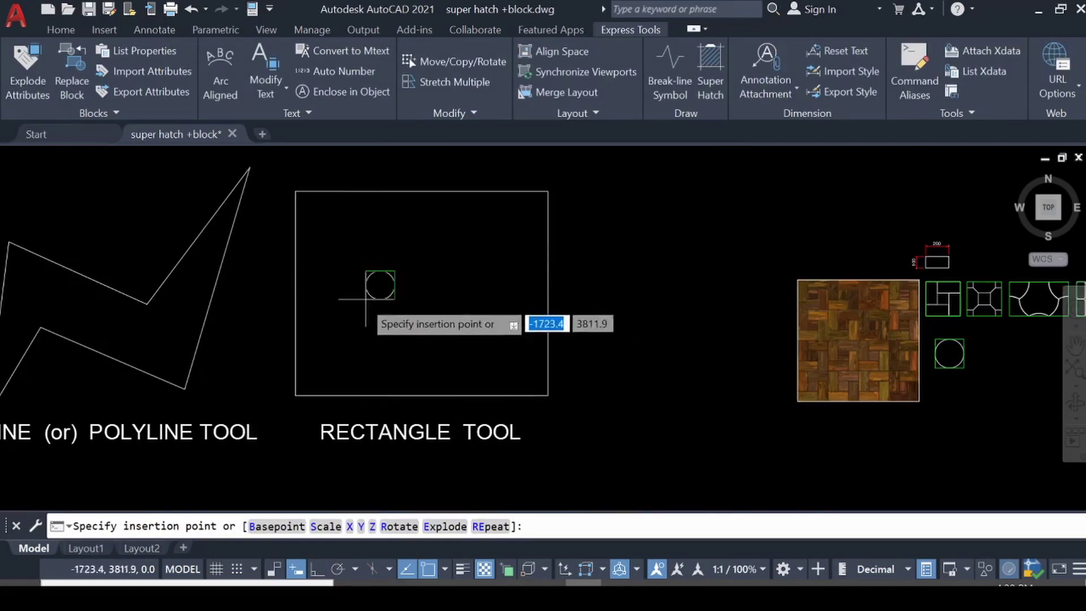
Step: Insert the PARK 1 pattern block inside the large rectangle near its lower-left corner, at scale 1 with the default rotation
{"action": "scroll", "coordinate": [348, 351], "scroll_direction": "up", "scroll_amount": 2}
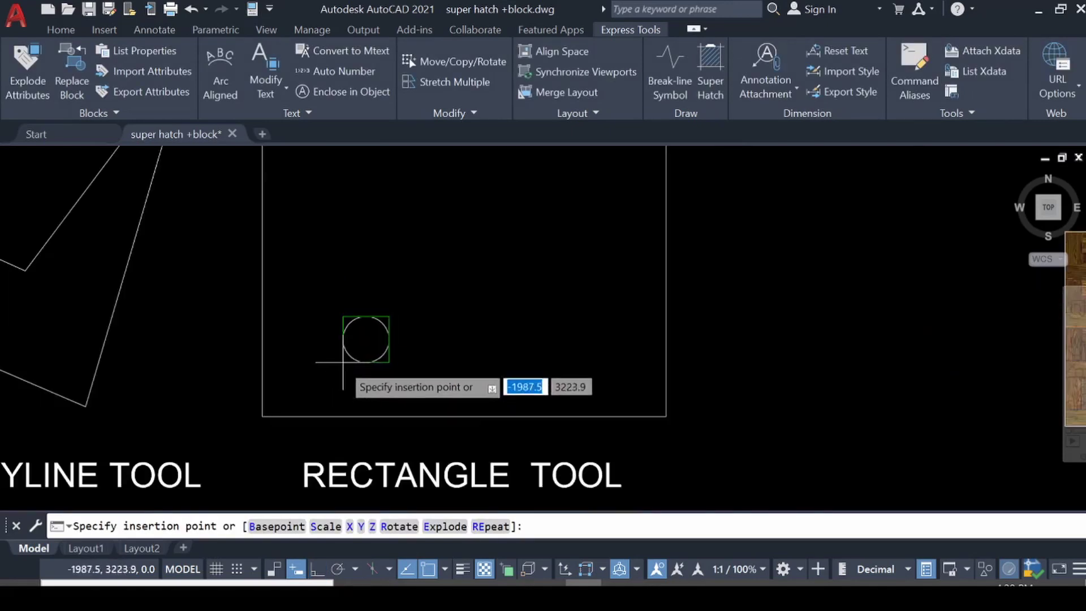
{"action": "left_click", "coordinate": [305, 372]}
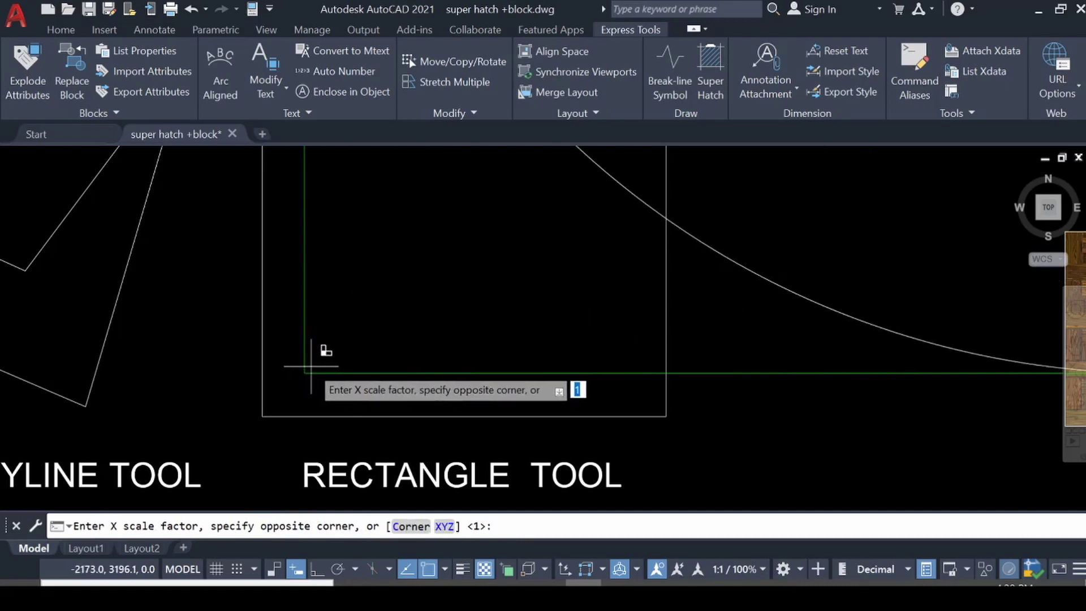
{"action": "key", "text": "Return"}
{"action": "key", "text": "Return"}
{"action": "key", "text": "Return"}
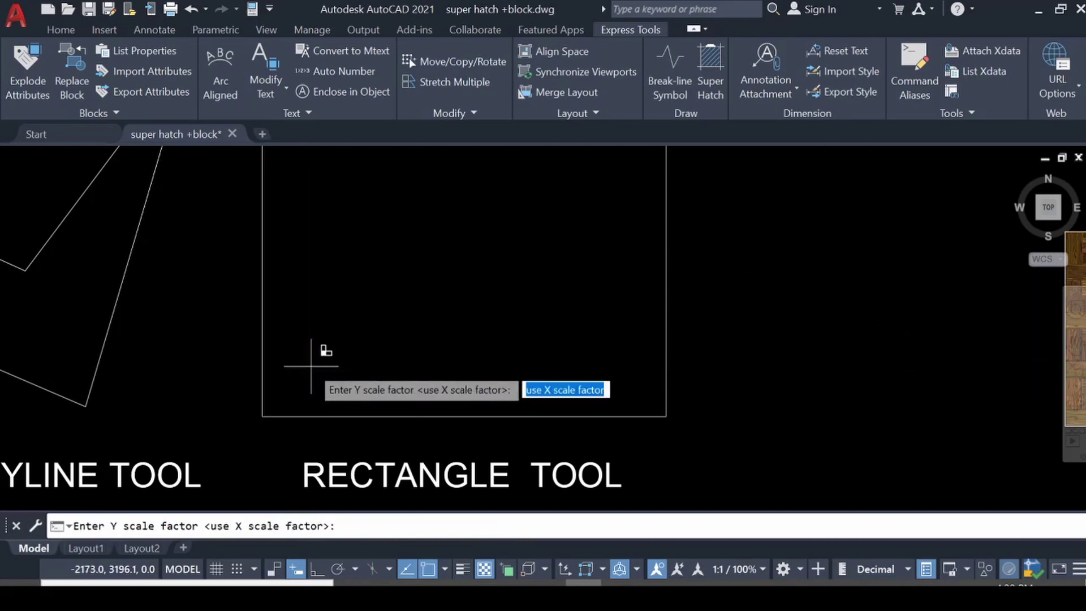
{"action": "key", "text": "Return"}
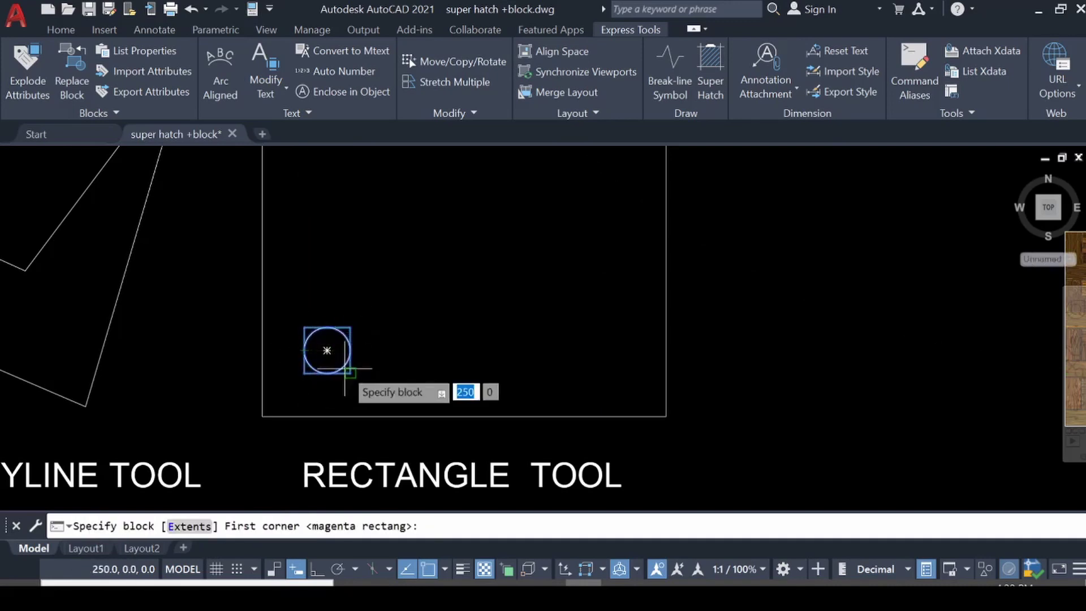
Step: Define the repeating tile extents from the lower-left to the upper-right corner of the square around the circle and accept them
{"action": "scroll", "coordinate": [346, 366], "scroll_direction": "up", "scroll_amount": 3}
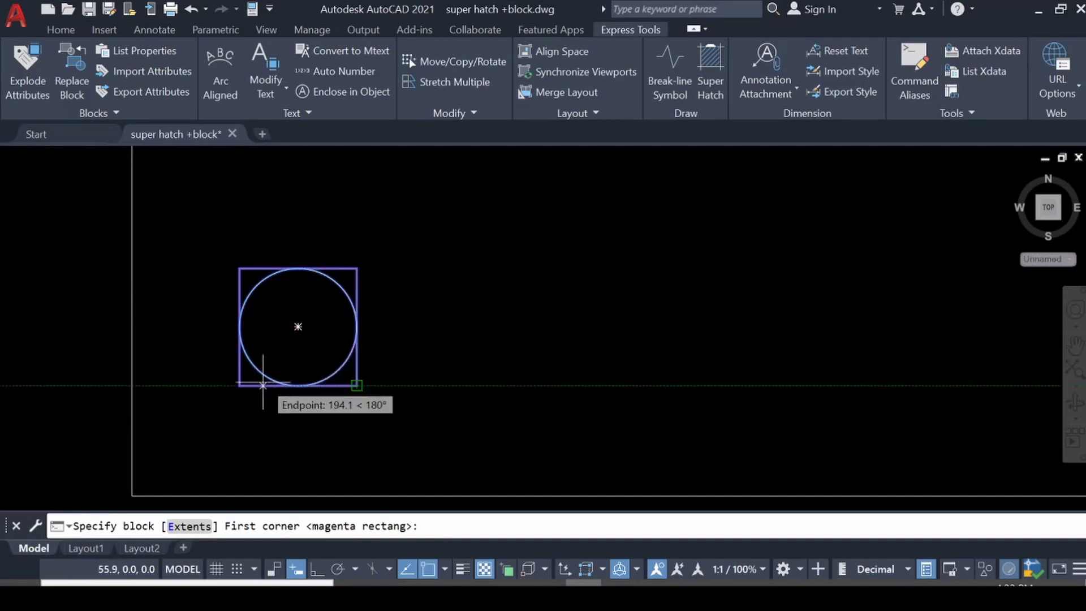
{"action": "left_click", "coordinate": [240, 386]}
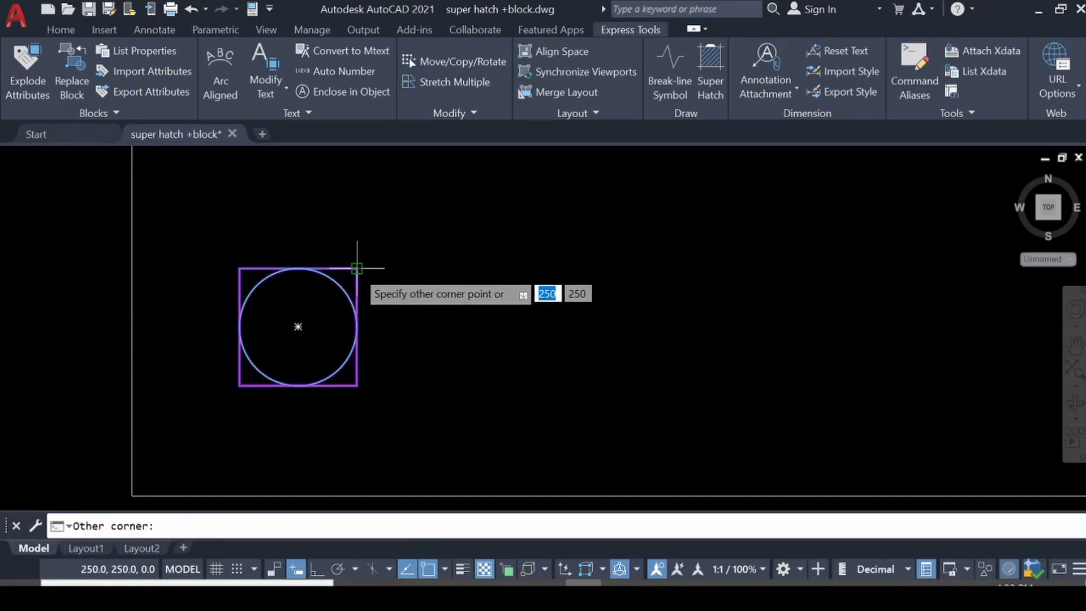
{"action": "left_click", "coordinate": [357, 266]}
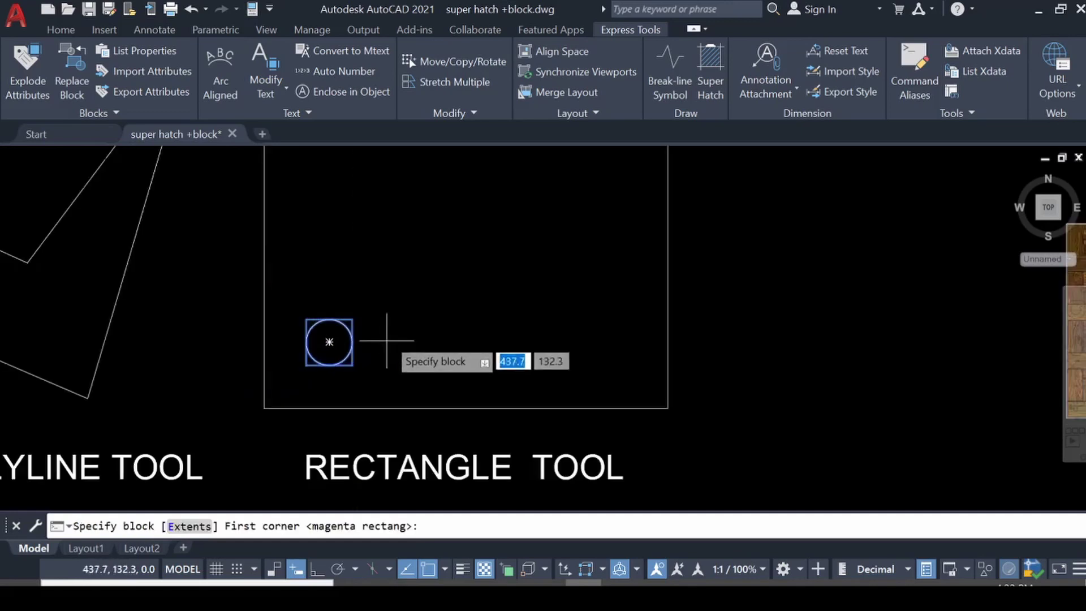
{"action": "scroll", "coordinate": [354, 345], "scroll_direction": "down", "scroll_amount": 4}
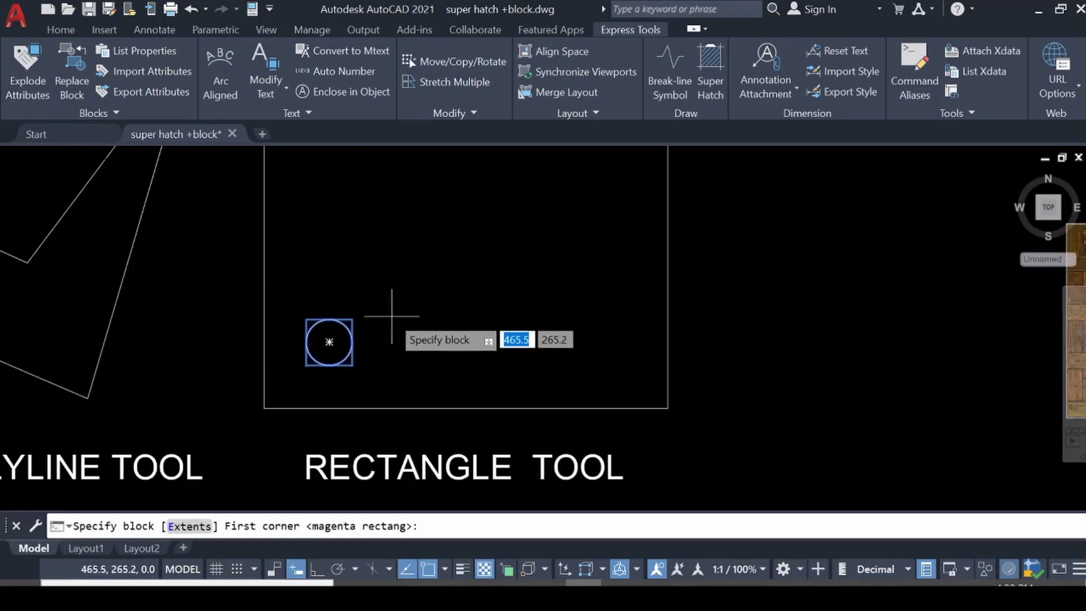
{"action": "key", "text": "Return"}
Step: Fill the large rectangle with the circle pattern by specifying an internal point, and finish the Super Hatch
{"action": "scroll", "coordinate": [388, 309], "scroll_direction": "down", "scroll_amount": 5}
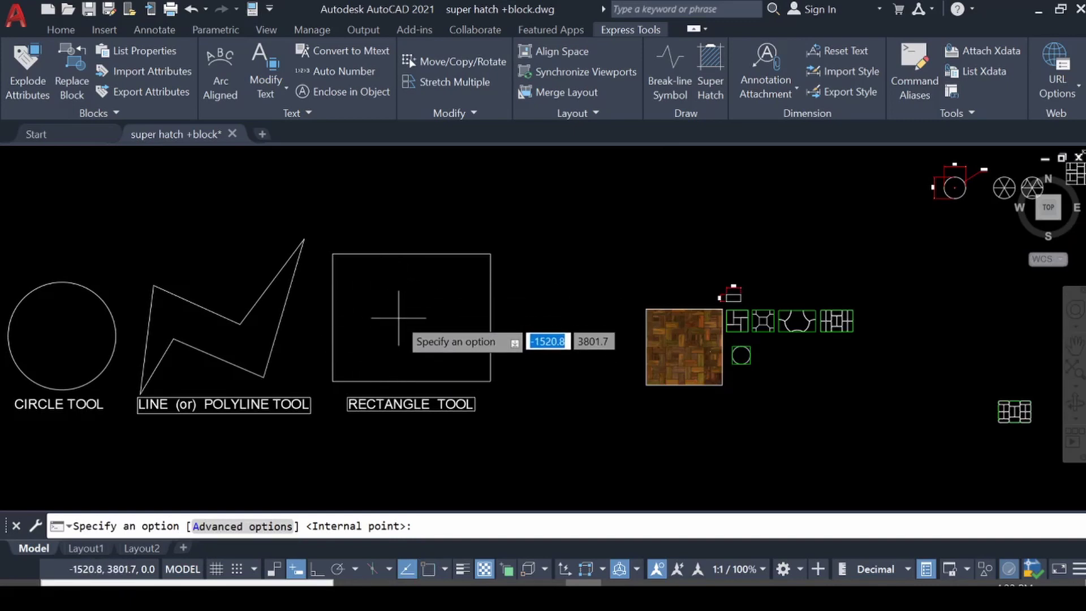
{"action": "scroll", "coordinate": [356, 278], "scroll_direction": "up", "scroll_amount": 2}
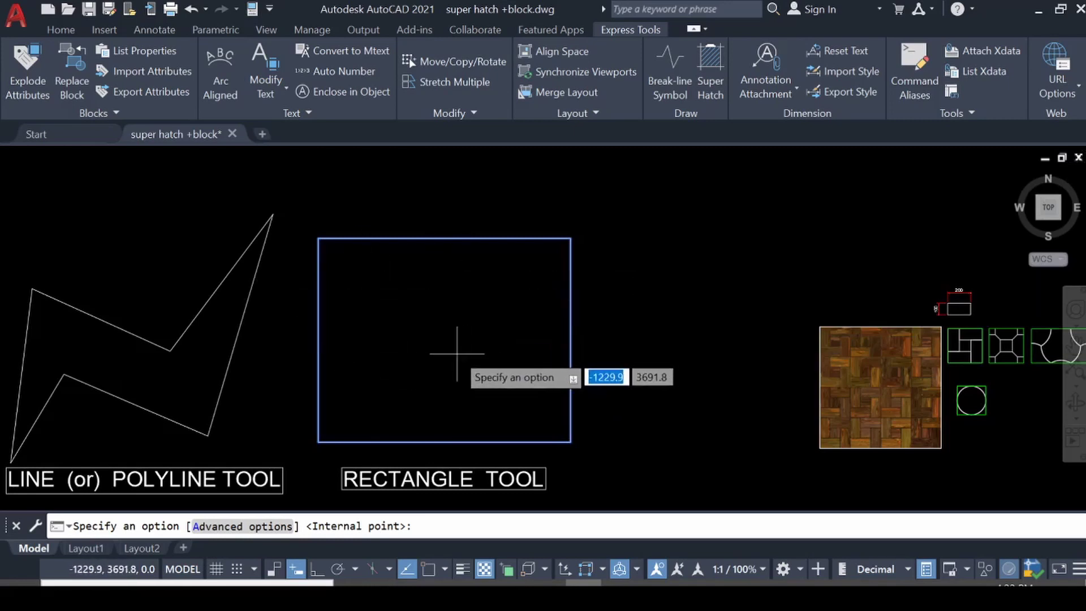
{"action": "left_click", "coordinate": [455, 352]}
{"action": "key", "text": "Return"}
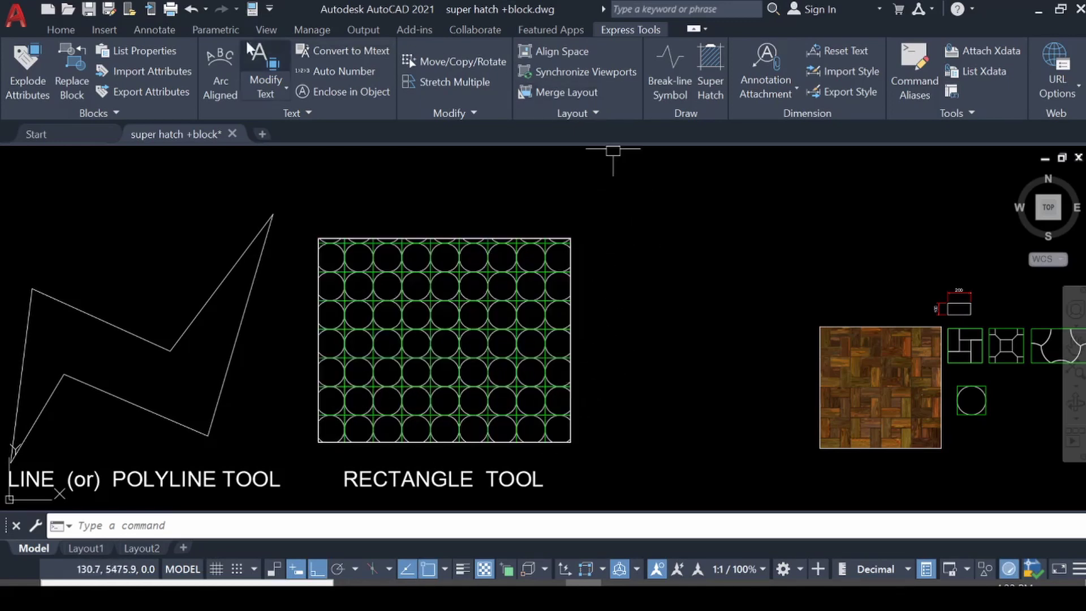
Step: Turn off the Defpoints layer to view the circle hatch without its square boundaries
{"action": "left_click", "coordinate": [60, 30]}
{"action": "left_click", "coordinate": [564, 53]}
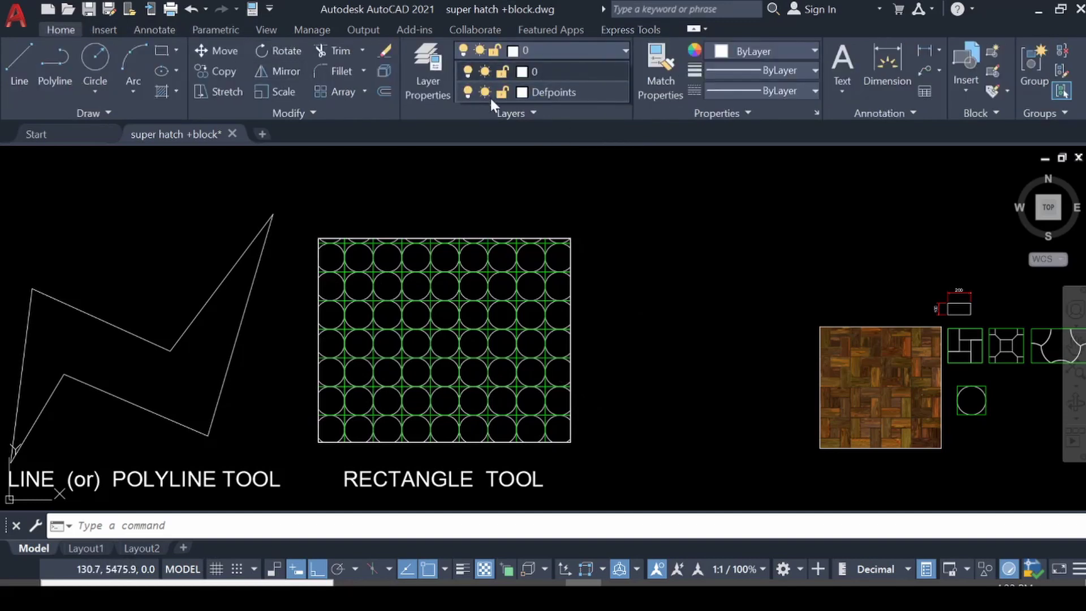
{"action": "left_click", "coordinate": [469, 91]}
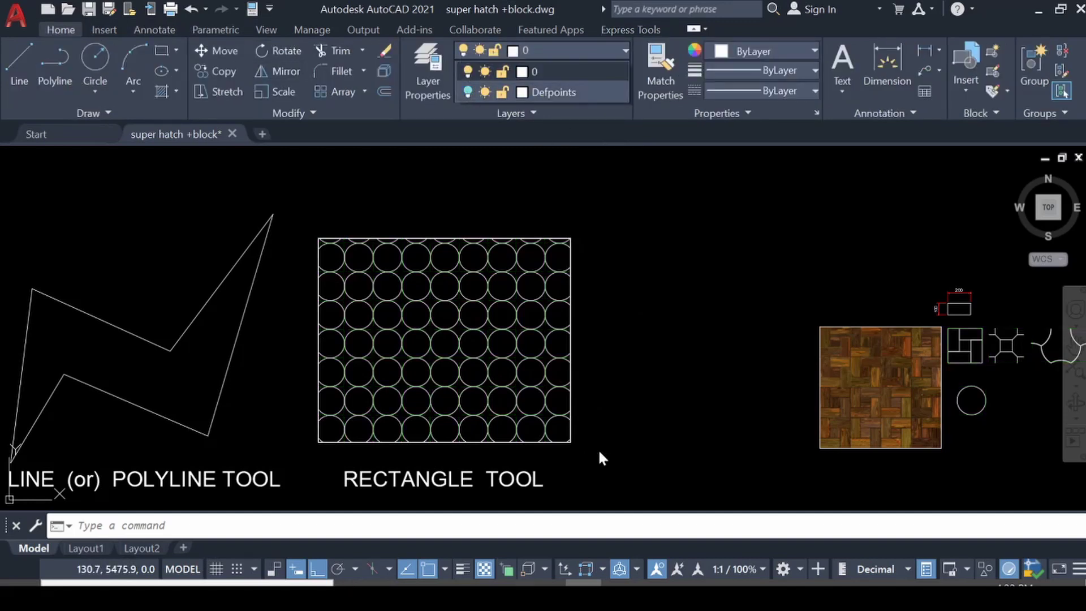
Step: Start a new block definition with its base point at the lower-left corner of the basket-weave tile beside the wood texture
{"action": "scroll", "coordinate": [725, 349], "scroll_direction": "down", "scroll_amount": 2}
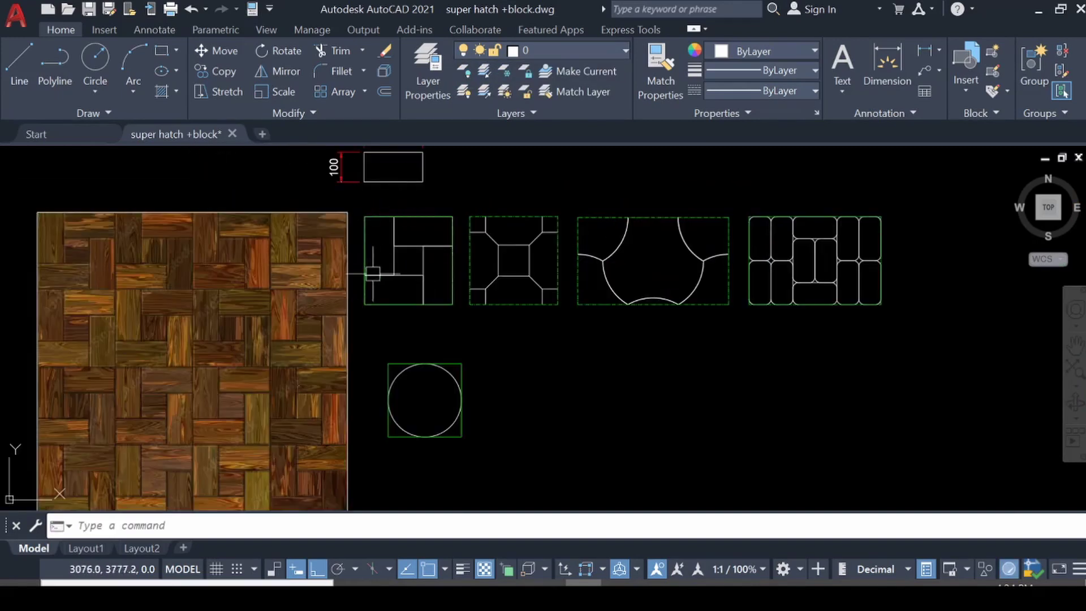
{"action": "type", "text": "b"}
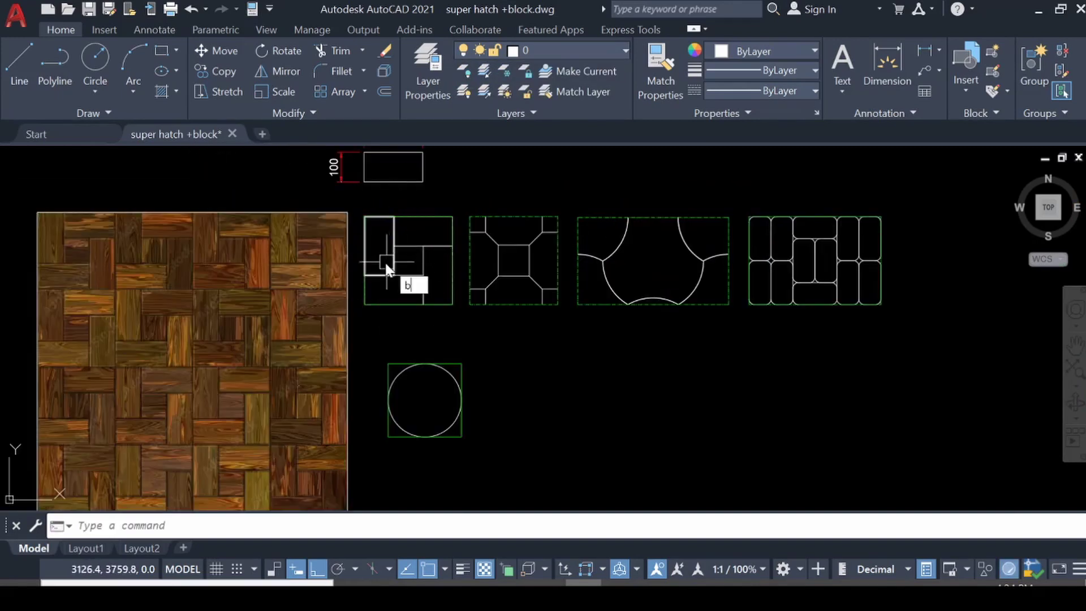
{"action": "type", "text": "lo"}
{"action": "key", "text": "Return"}
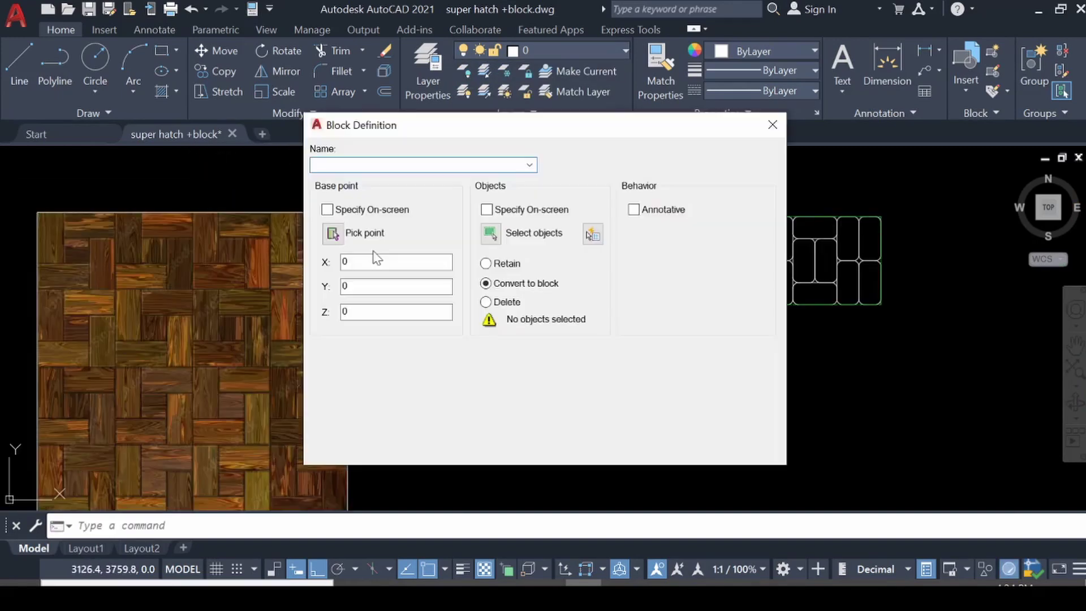
{"action": "left_click", "coordinate": [368, 236]}
{"action": "scroll", "coordinate": [372, 290], "scroll_direction": "up", "scroll_amount": 3}
{"action": "left_click", "coordinate": [354, 326]}
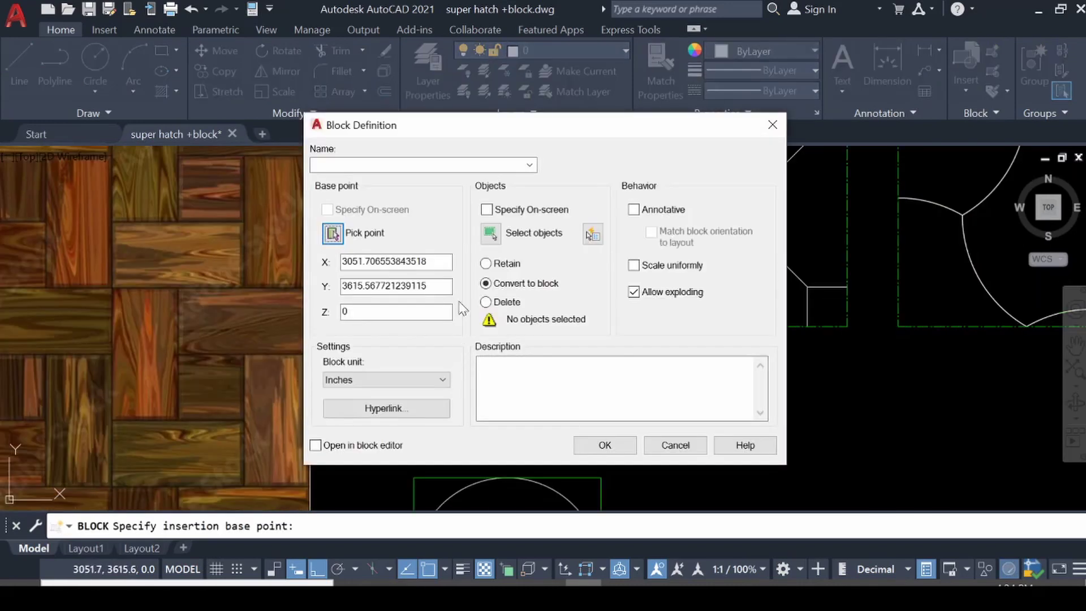
Step: Add the whole basket-weave tile with its square boundary to the block, name it park 2 and create it
{"action": "left_click", "coordinate": [501, 239]}
{"action": "scroll", "coordinate": [396, 266], "scroll_direction": "down", "scroll_amount": 2}
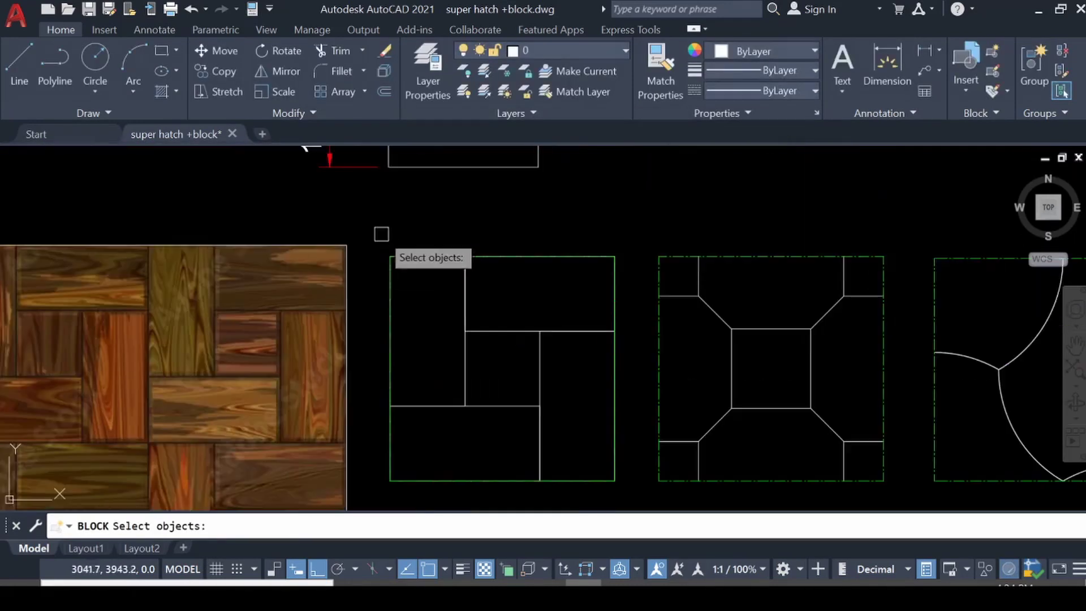
{"action": "left_click", "coordinate": [379, 226]}
{"action": "middle_click_drag", "start_coordinate": [483, 364], "coordinate": [476, 288]}
{"action": "left_click", "coordinate": [617, 432]}
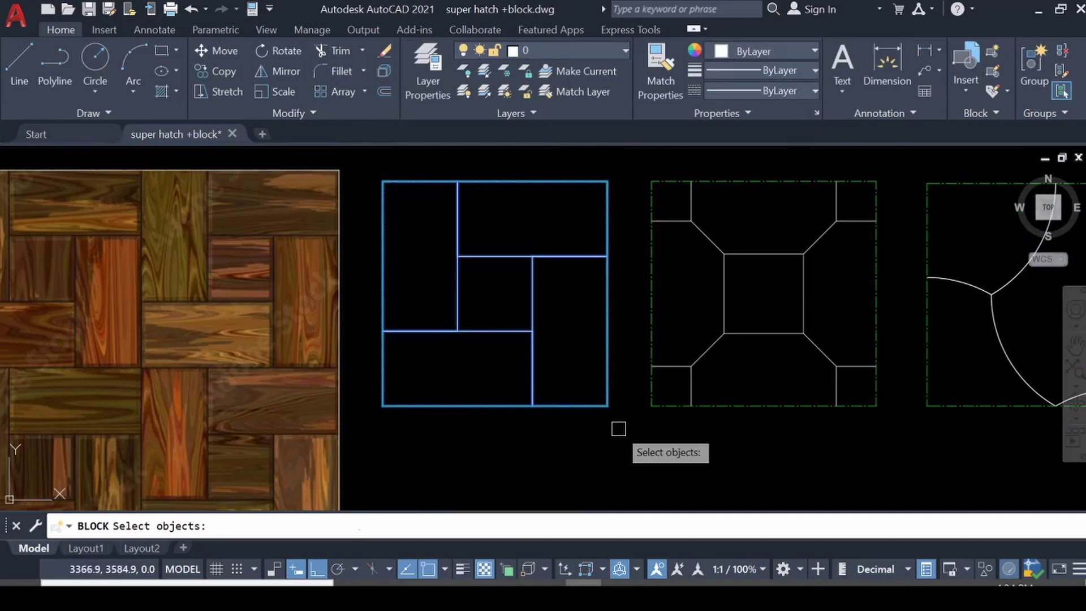
{"action": "key", "text": "Return"}
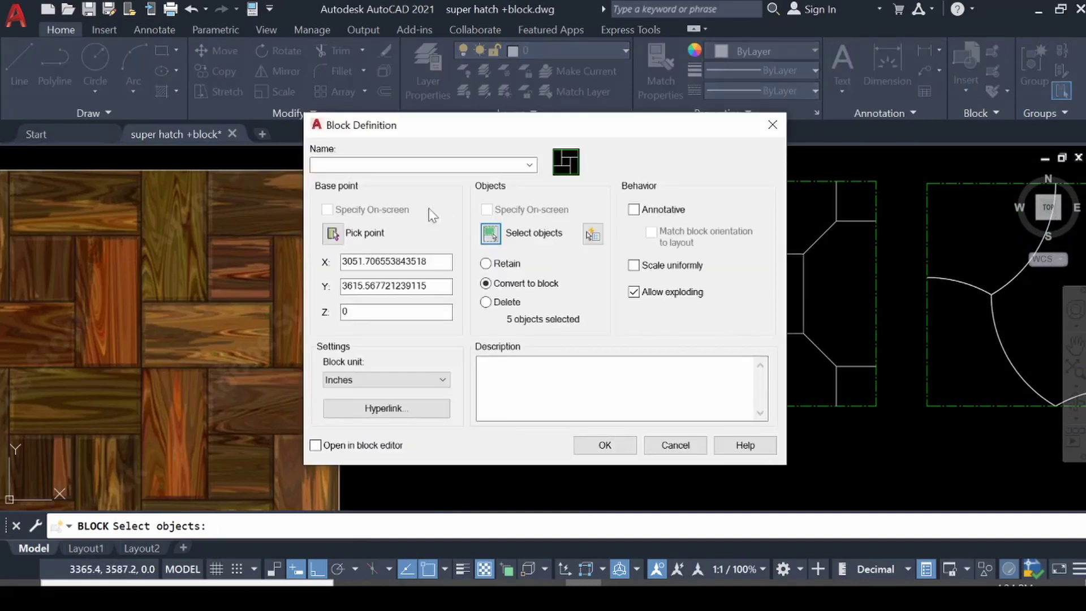
{"action": "left_click", "coordinate": [391, 164]}
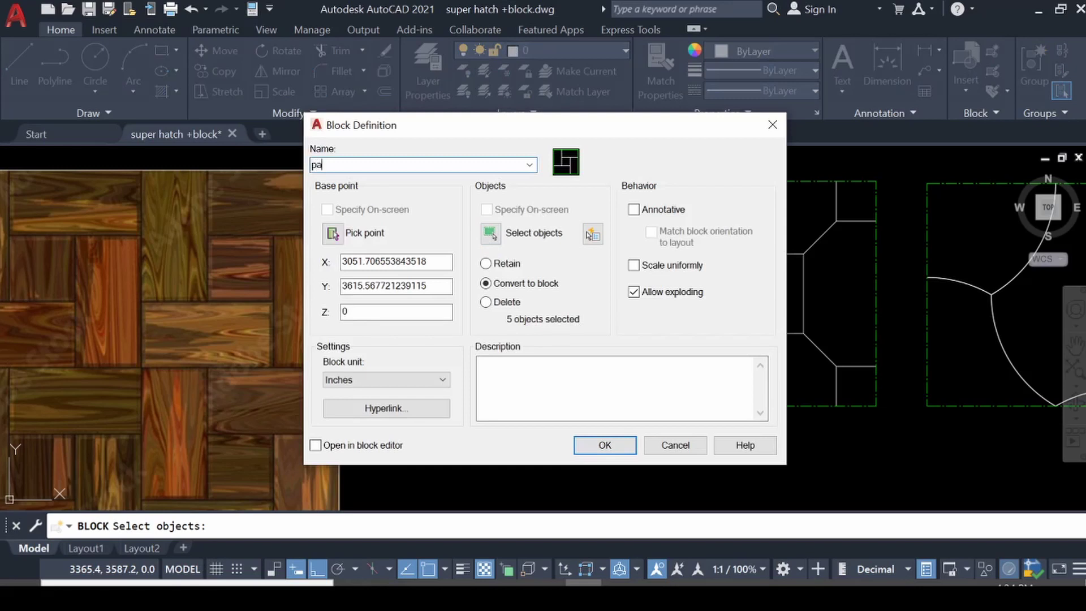
{"action": "left_click", "coordinate": [604, 445]}
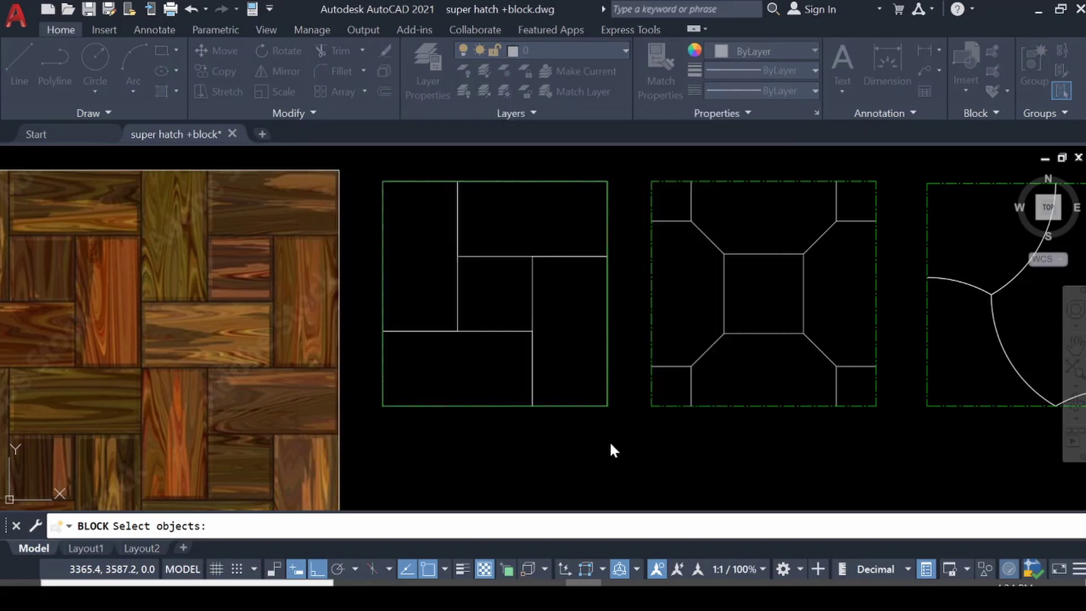
Step: Select the basket-weave tile to check that it is a single block reference, and clear the selection
{"action": "scroll", "coordinate": [636, 341], "scroll_direction": "down", "scroll_amount": 2}
{"action": "left_click", "coordinate": [566, 338]}
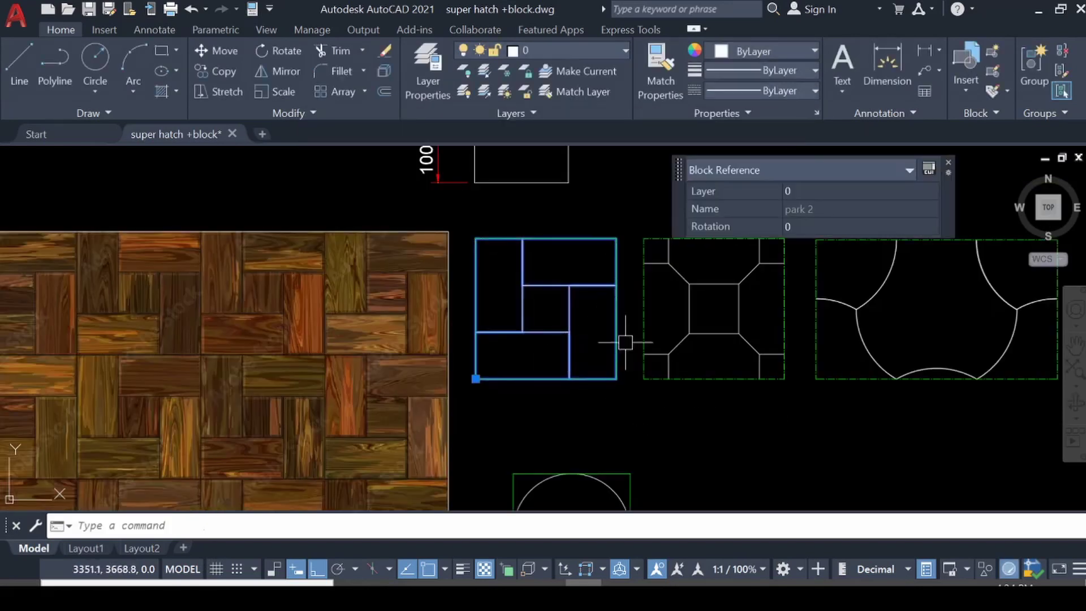
{"action": "scroll", "coordinate": [625, 343], "scroll_direction": "down", "scroll_amount": 8}
{"action": "middle_click_drag", "start_coordinate": [376, 388], "coordinate": [735, 398]}
{"action": "key", "text": "Escape"}
Step: Start a Super Hatch with a block pattern, choosing the PARK 2 block with its parameters specified on screen
{"action": "scroll", "coordinate": [519, 359], "scroll_direction": "up", "scroll_amount": 2}
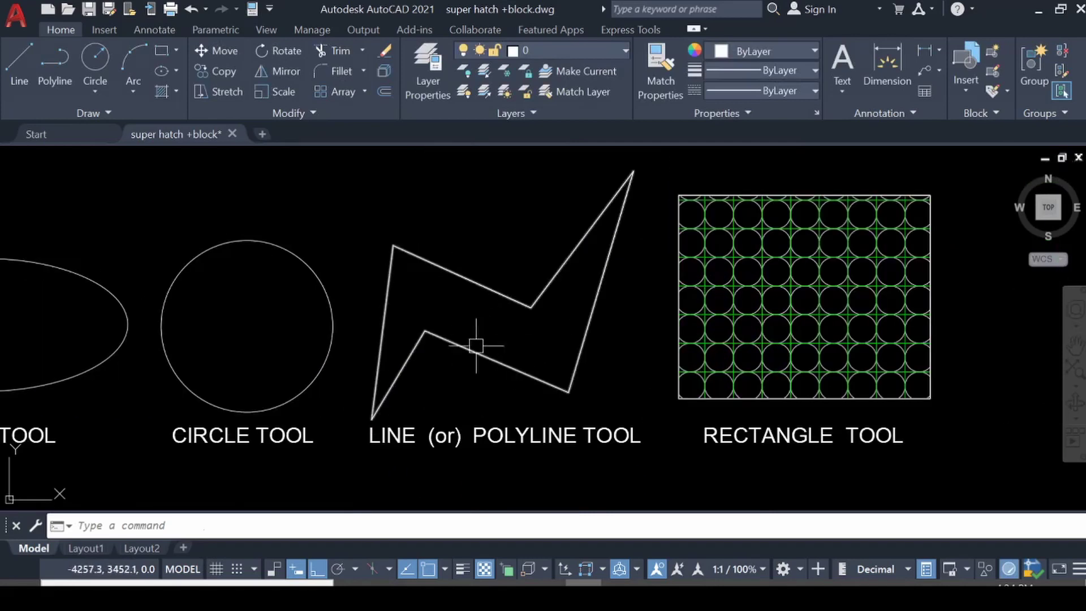
{"action": "left_click", "coordinate": [645, 30]}
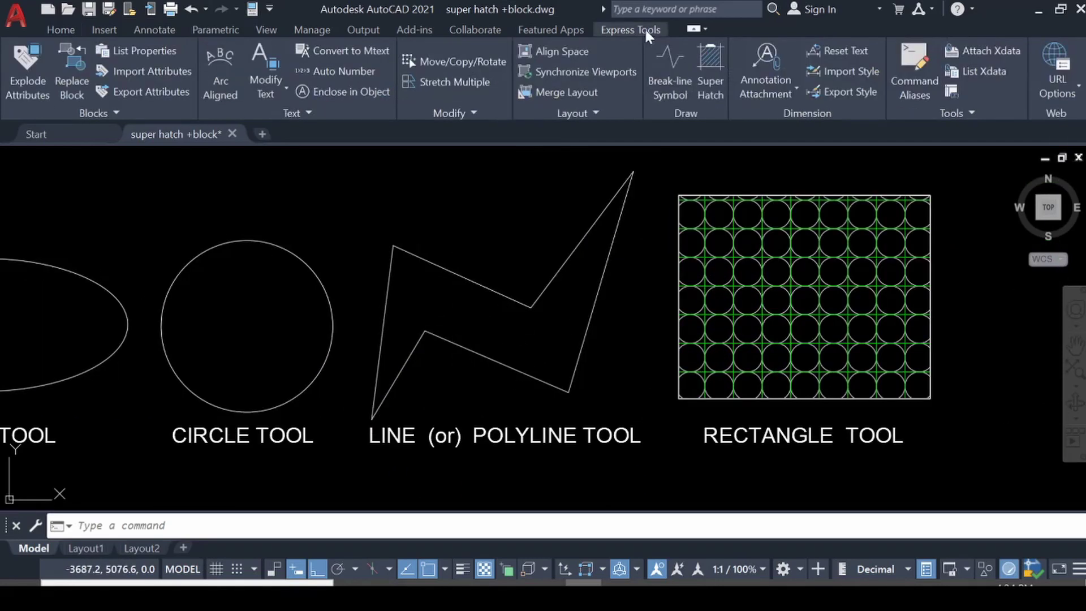
{"action": "left_click", "coordinate": [711, 85]}
{"action": "left_click", "coordinate": [550, 226]}
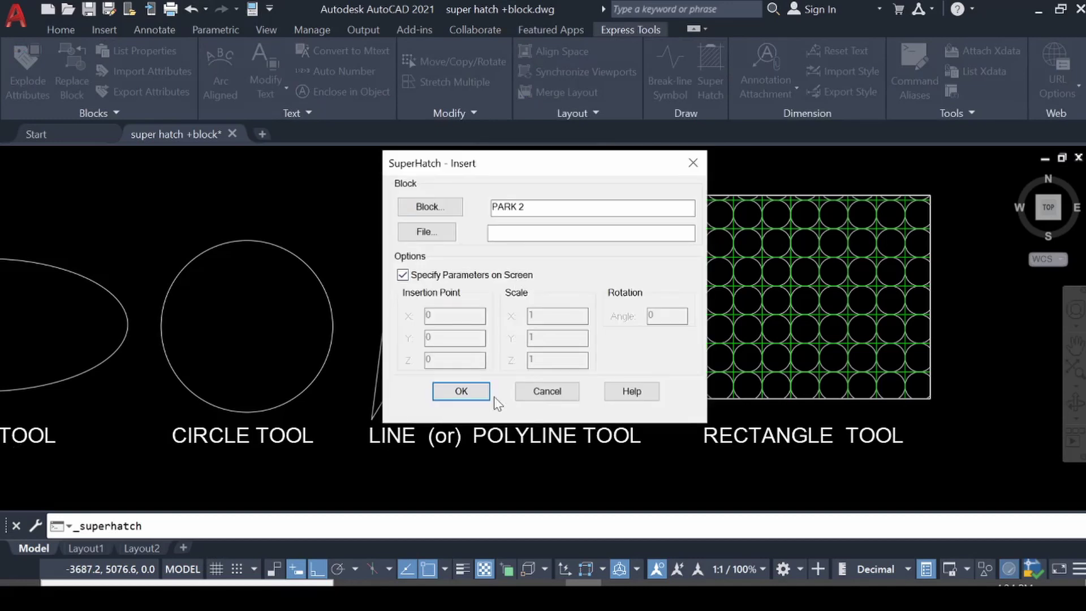
{"action": "left_click", "coordinate": [461, 392]}
Step: Insert the PARK 2 pattern block at the inner lower corner of the zigzag polyline, at scale 1 with the default rotation
{"action": "scroll", "coordinate": [424, 331], "scroll_direction": "up", "scroll_amount": 3}
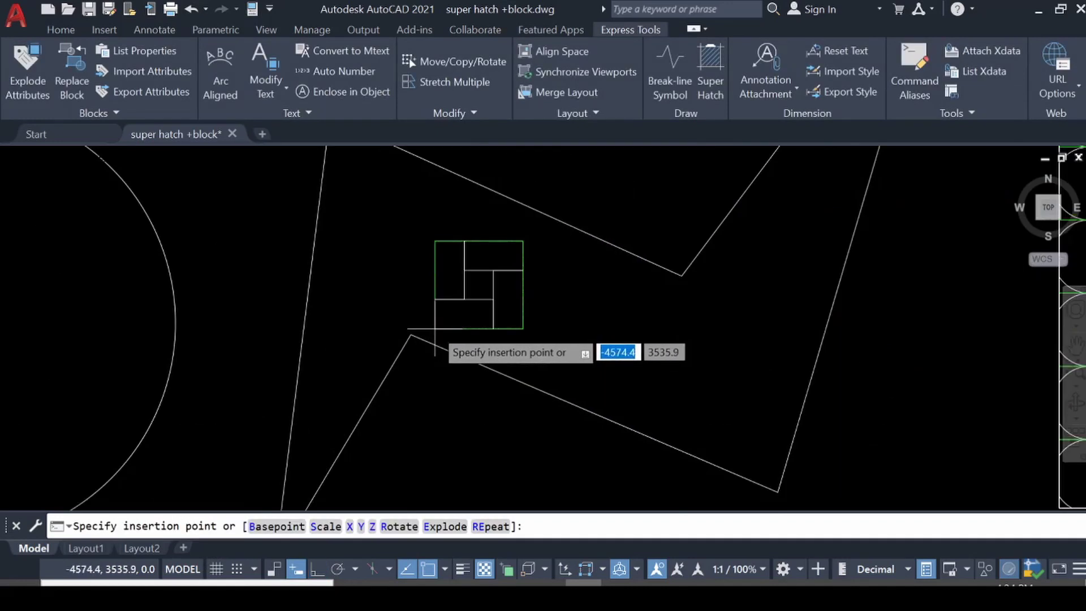
{"action": "left_click", "coordinate": [412, 335]}
{"action": "scroll", "coordinate": [430, 334], "scroll_direction": "down", "scroll_amount": 3}
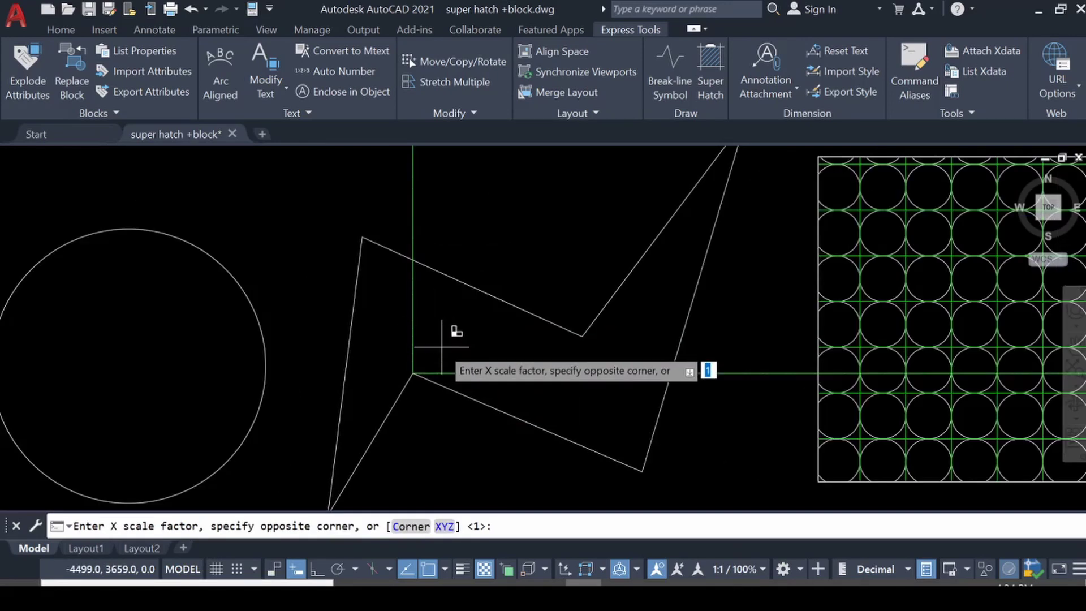
{"action": "key", "text": "Return"}
{"action": "key", "text": "Return"}
{"action": "key", "text": "Return"}
{"action": "key", "text": "Return"}
Step: Define the repeating tile extents from the lower-left to the upper-right corner of the basket-weave square and accept them
{"action": "scroll", "coordinate": [449, 354], "scroll_direction": "up", "scroll_amount": 4}
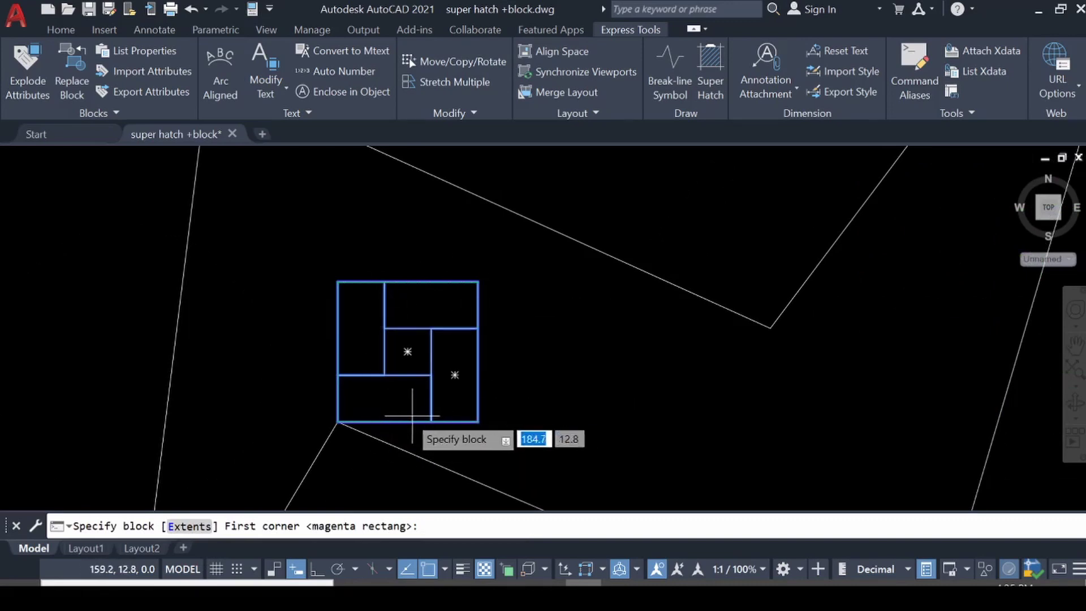
{"action": "left_click", "coordinate": [338, 421]}
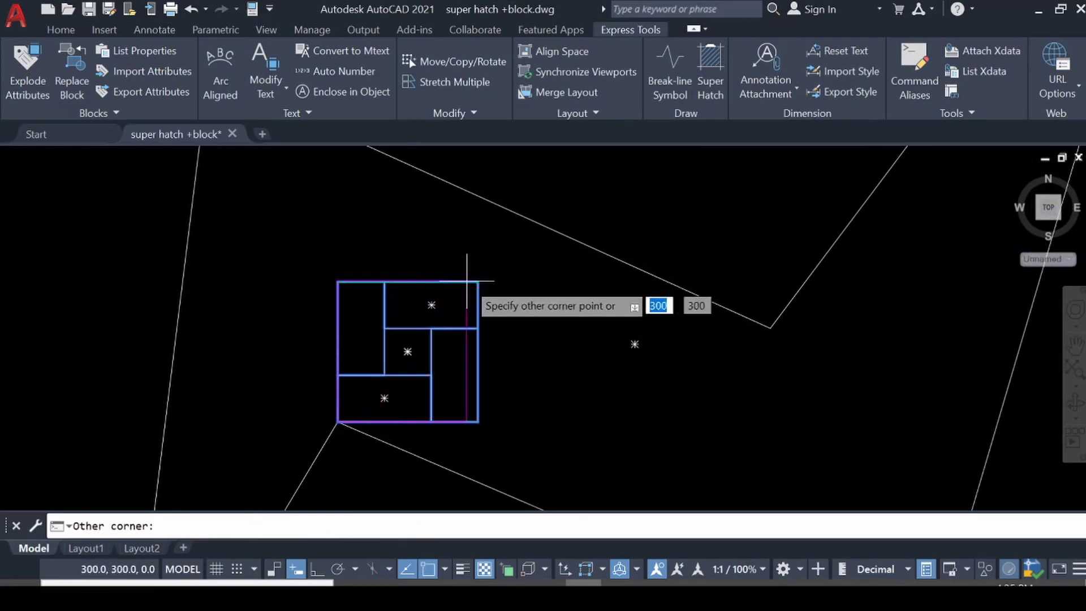
{"action": "left_click", "coordinate": [478, 281]}
{"action": "key", "text": "Return"}
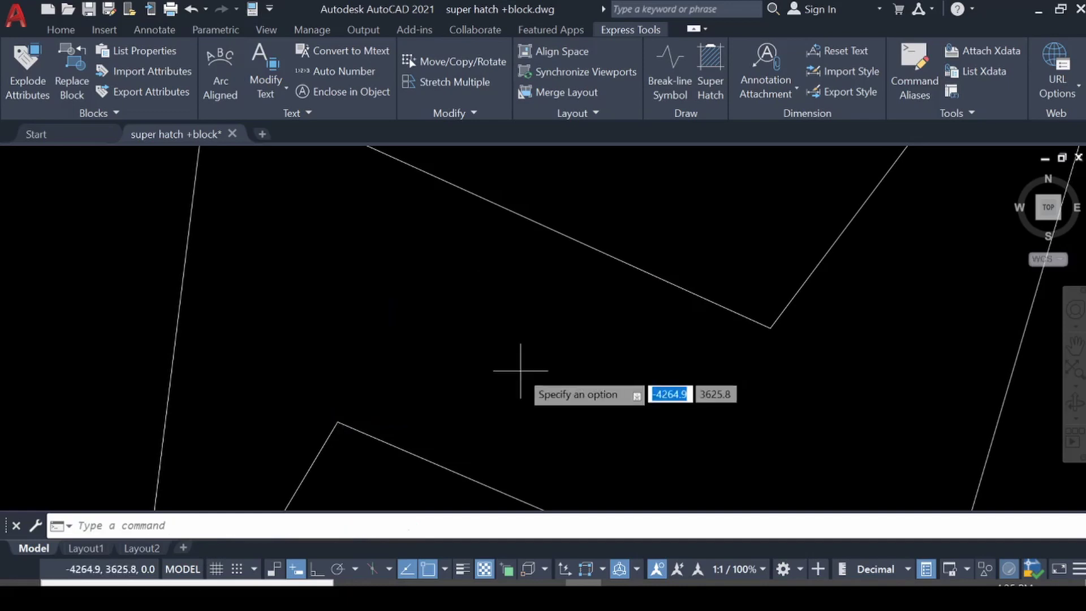
Step: Fill the zigzag polyline shape with the basket-weave pattern by specifying an internal point, and finish the Super Hatch
{"action": "scroll", "coordinate": [412, 368], "scroll_direction": "down", "scroll_amount": 3}
{"action": "scroll", "coordinate": [417, 367], "scroll_direction": "down", "scroll_amount": 2}
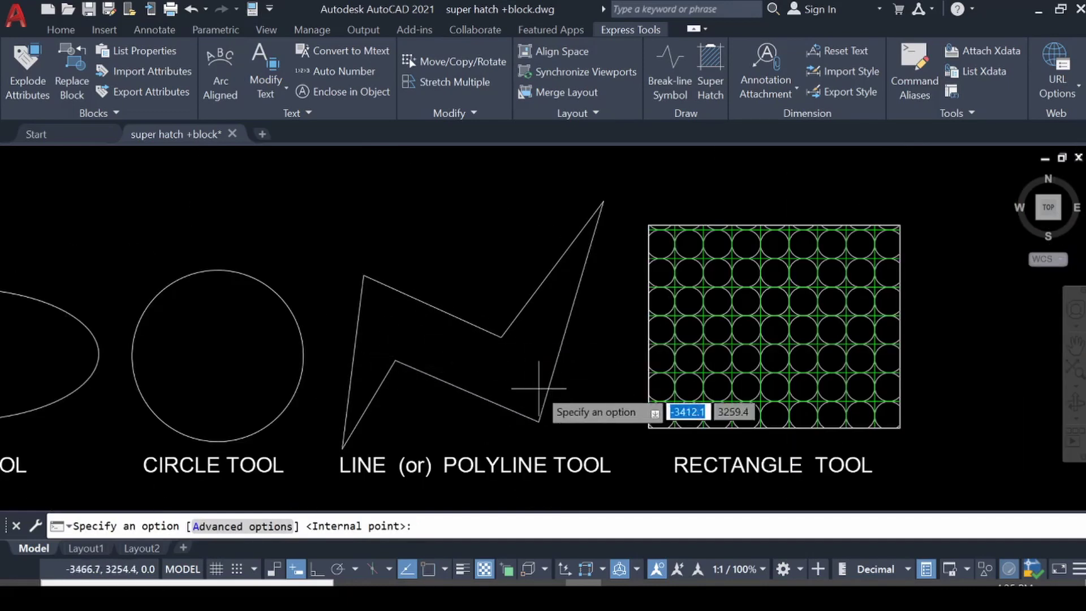
{"action": "left_click", "coordinate": [425, 347]}
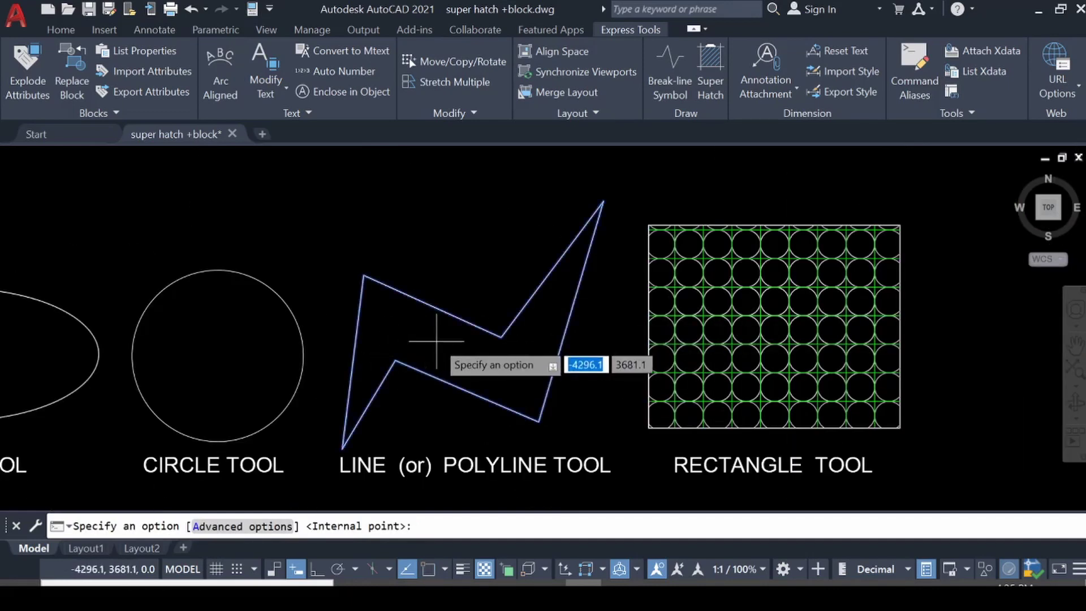
{"action": "key", "text": "Return"}
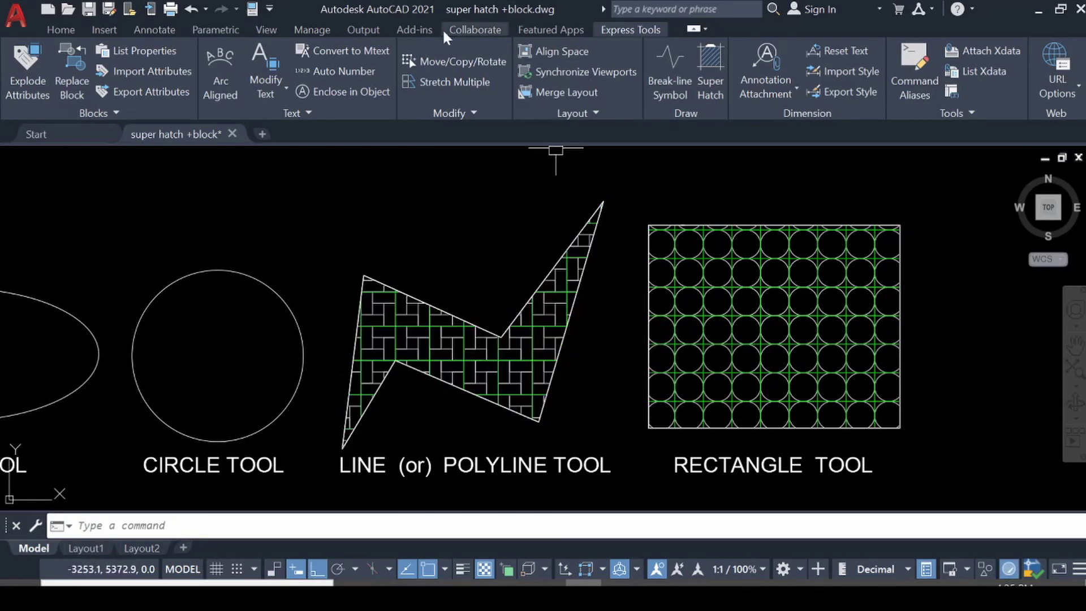
Step: Turn off the Defpoints layer to hide the tile boundaries in both hatched shapes
{"action": "left_click", "coordinate": [76, 30]}
{"action": "left_click", "coordinate": [549, 53]}
{"action": "left_click", "coordinate": [469, 92]}
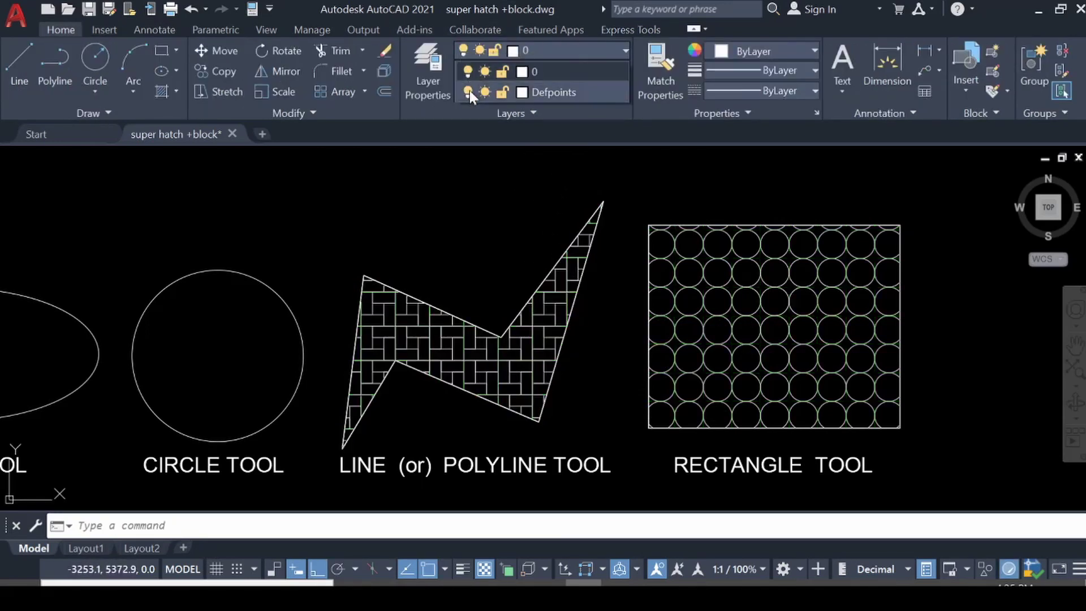
Step: Start a Super Hatch that uses the PARK 3 block as its pattern
{"action": "left_click", "coordinate": [438, 429]}
{"action": "scroll", "coordinate": [429, 390], "scroll_direction": "up", "scroll_amount": 3}
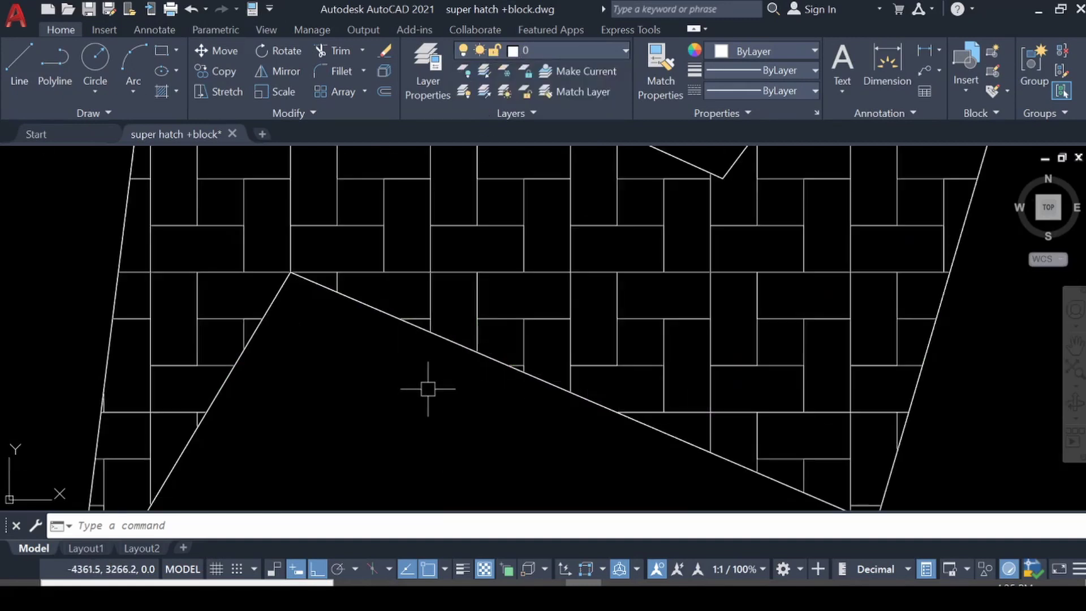
{"action": "scroll", "coordinate": [425, 404], "scroll_direction": "down", "scroll_amount": 1}
{"action": "middle_click_drag", "start_coordinate": [492, 348], "coordinate": [444, 471]}
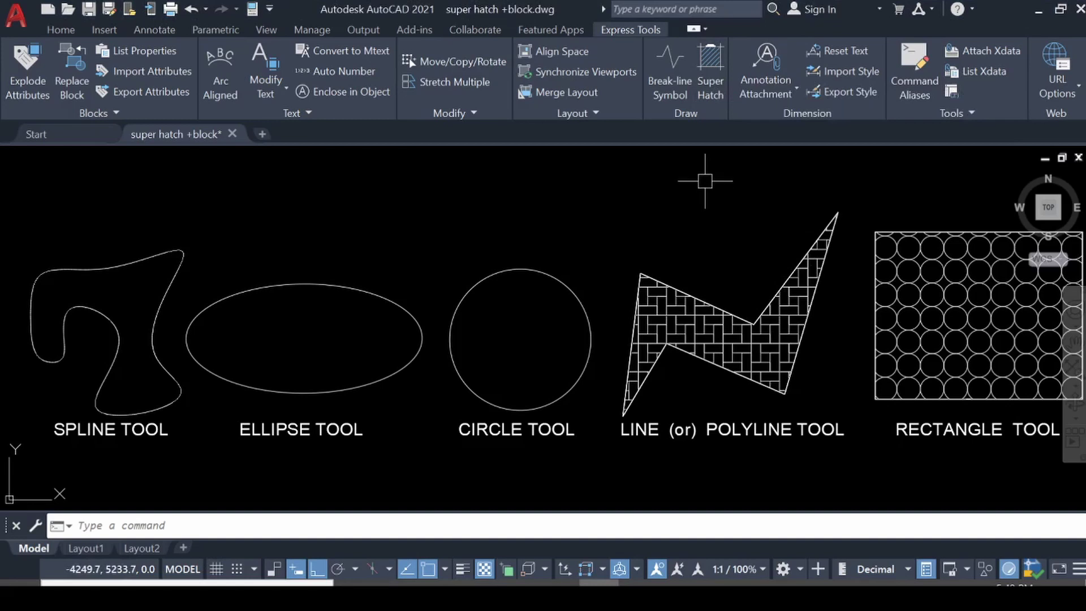
{"action": "left_click", "coordinate": [704, 80]}
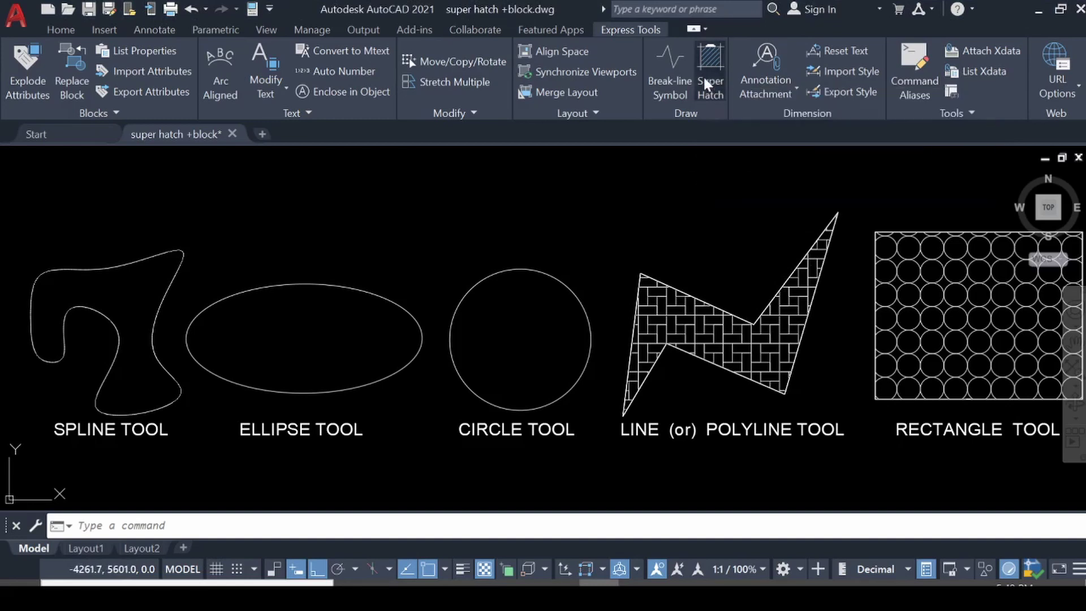
{"action": "left_click", "coordinate": [568, 223]}
{"action": "left_click", "coordinate": [428, 207]}
{"action": "left_click", "coordinate": [481, 279]}
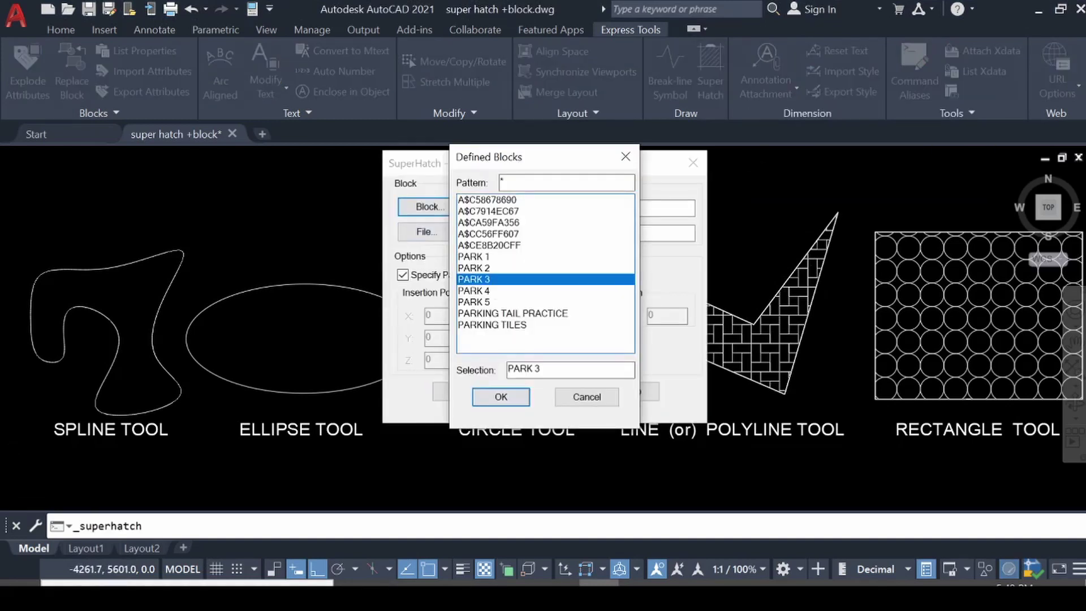
{"action": "left_click", "coordinate": [502, 397]}
{"action": "left_click", "coordinate": [461, 391]}
Step: Place the PARK 3 tile inside the circle at the default scale and rotation, and fill the circle with it
{"action": "scroll", "coordinate": [545, 361], "scroll_direction": "up", "scroll_amount": 4}
{"action": "left_click", "coordinate": [430, 349]}
{"action": "key", "text": "Return"}
{"action": "key", "text": "Return"}
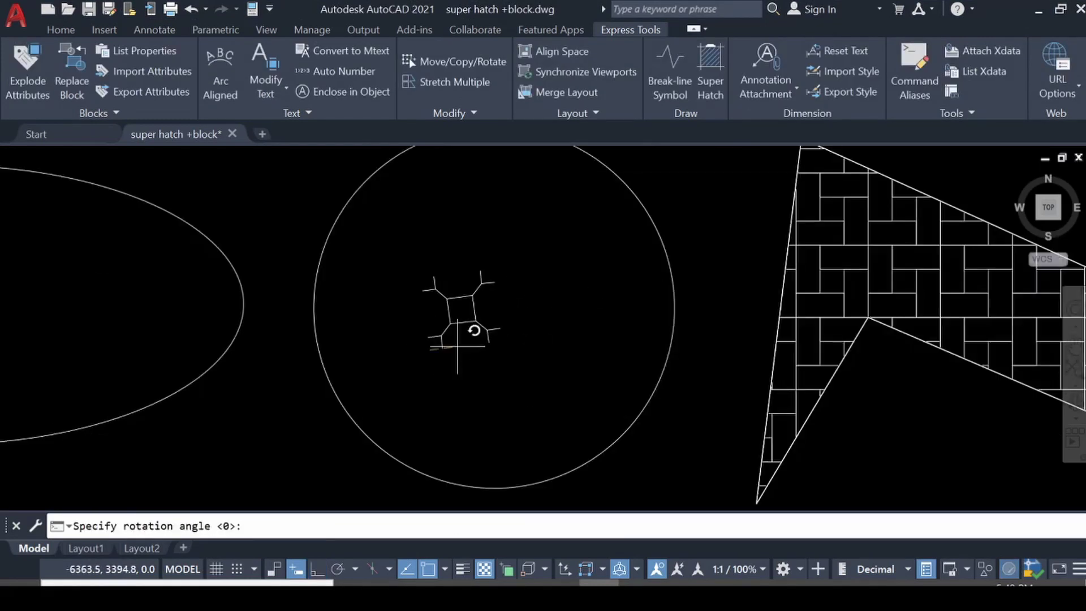
{"action": "key", "text": "Return"}
{"action": "key", "text": "Return"}
{"action": "left_click", "coordinate": [465, 313]}
{"action": "left_click", "coordinate": [500, 282]}
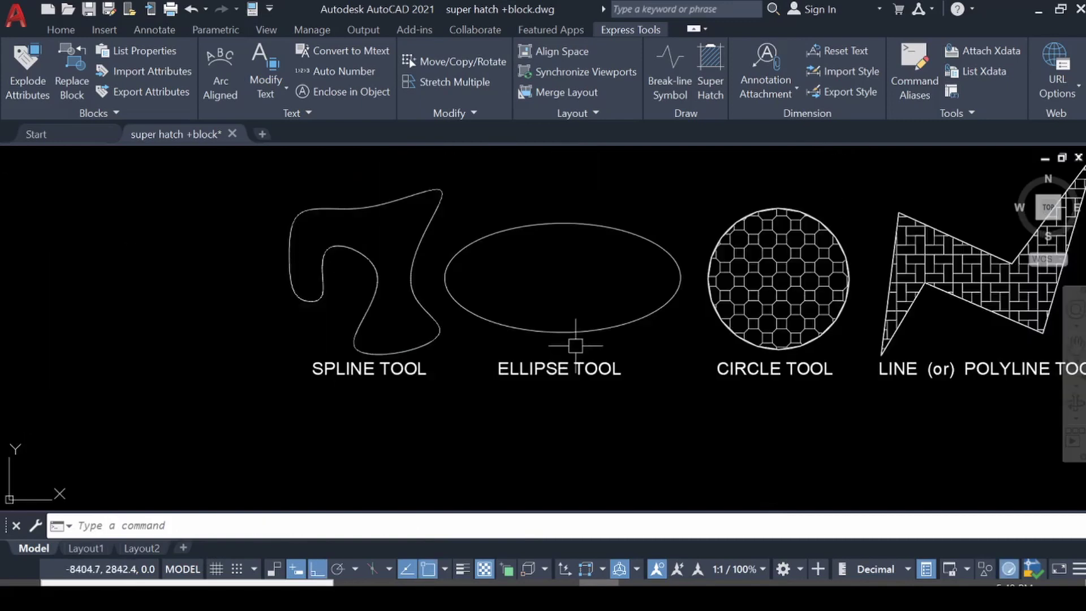
Step: Start another Super Hatch with the PARK 4 block as its pattern
{"action": "left_click", "coordinate": [710, 80]}
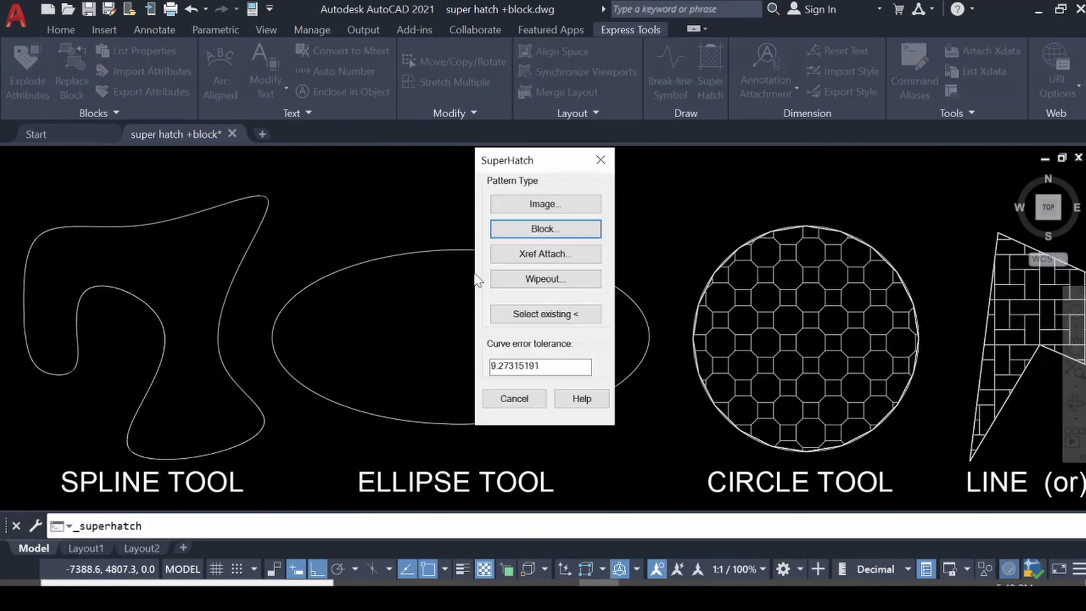
{"action": "left_click", "coordinate": [535, 227]}
{"action": "left_click", "coordinate": [431, 207]}
{"action": "left_click", "coordinate": [481, 287]}
{"action": "left_click", "coordinate": [502, 397]}
{"action": "left_click", "coordinate": [461, 392]}
Step: Place the PARK 4 tile inside the ellipse at the default scale and rotation, and fill the ellipse with it
{"action": "scroll", "coordinate": [461, 392], "scroll_direction": "up", "scroll_amount": 4}
{"action": "left_click", "coordinate": [430, 349]}
{"action": "key", "text": "Return"}
{"action": "key", "text": "Return"}
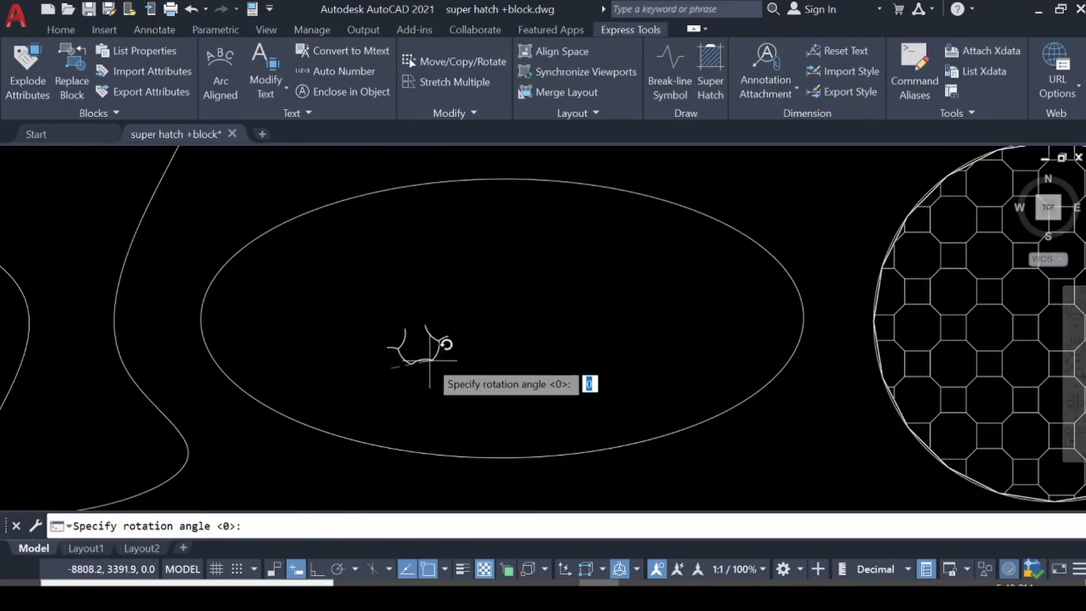
{"action": "key", "text": "Return"}
{"action": "key", "text": "Return"}
{"action": "left_click", "coordinate": [456, 335]}
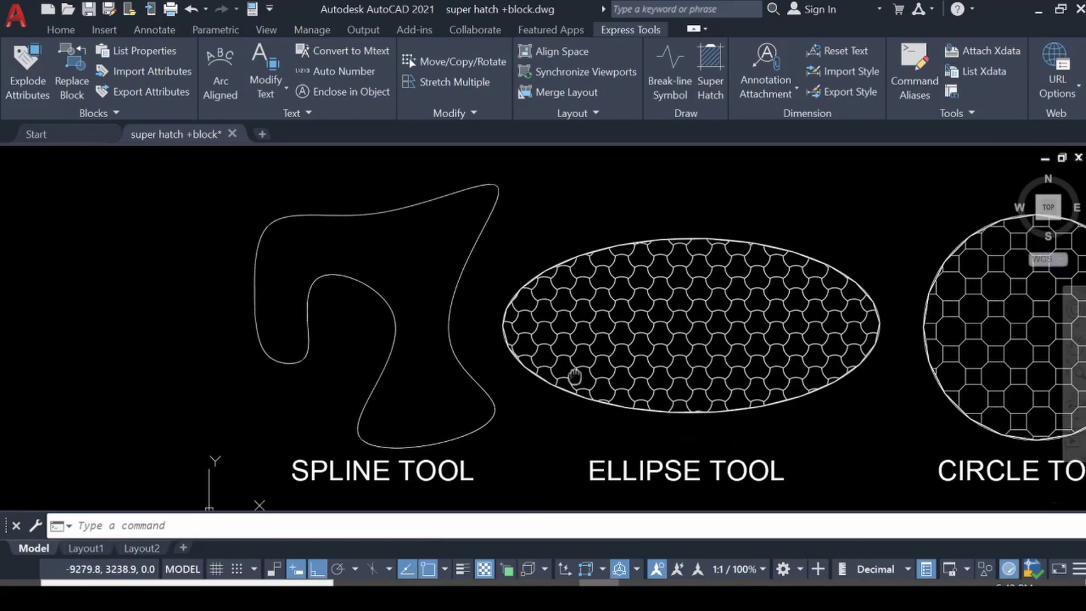
Step: Set up a Super Hatch for the spline shape with the PARK 5 block as its pattern
{"action": "scroll", "coordinate": [573, 365], "scroll_direction": "up", "scroll_amount": 2}
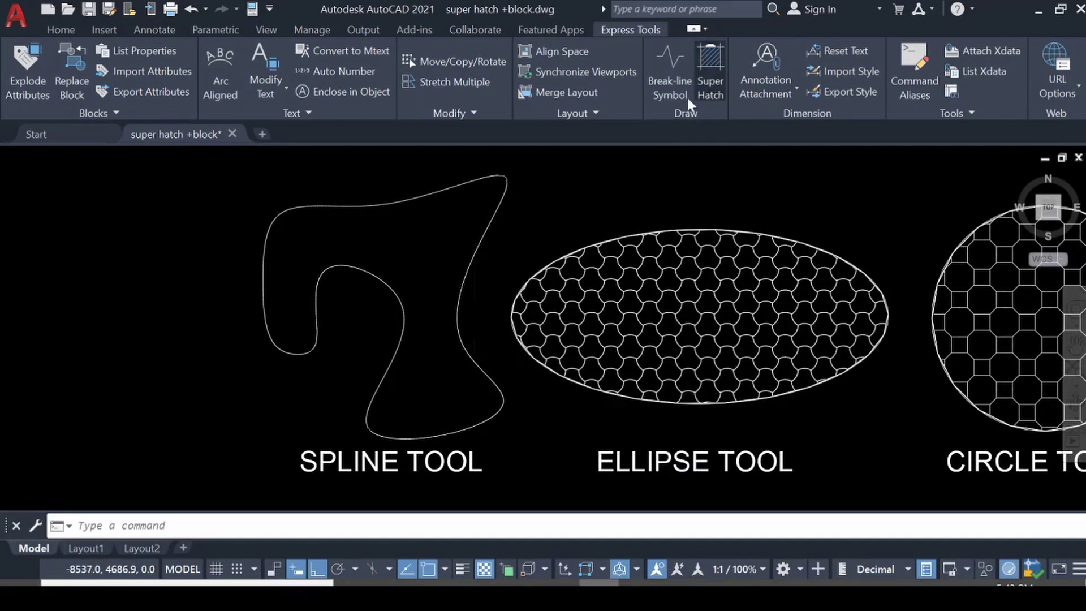
{"action": "left_click", "coordinate": [708, 85]}
{"action": "key", "text": "Escape"}
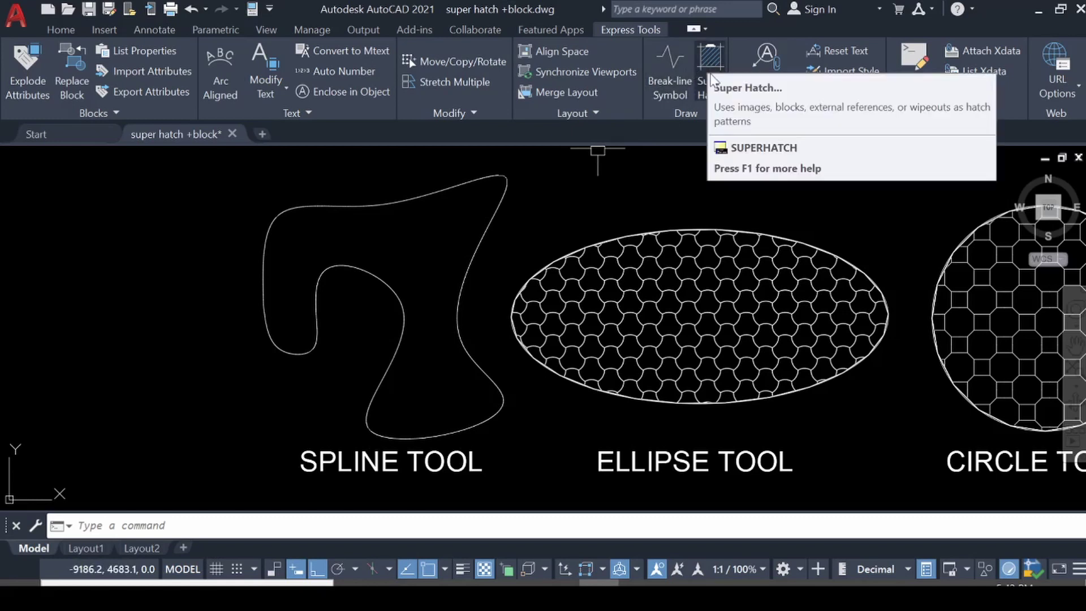
{"action": "left_click", "coordinate": [710, 73]}
{"action": "left_click", "coordinate": [546, 218]}
{"action": "left_click", "coordinate": [431, 206]}
{"action": "left_click", "coordinate": [475, 303]}
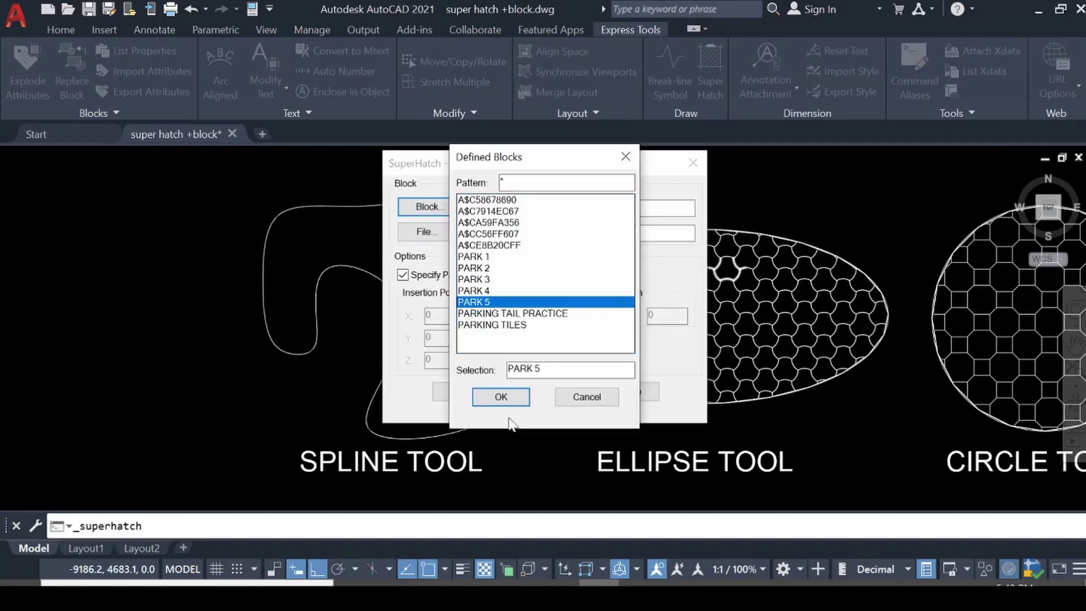
{"action": "left_click", "coordinate": [500, 397]}
{"action": "left_click", "coordinate": [460, 390]}
Step: Insert the PARK 5 tile inside the upper part of the spline shape at scale 0.5 with the default rotation
{"action": "scroll", "coordinate": [414, 287], "scroll_direction": "up", "scroll_amount": 2}
{"action": "left_click", "coordinate": [361, 254]}
{"action": "type", "text": ".5"}
{"action": "key", "text": "Return"}
{"action": "key", "text": "Return"}
{"action": "key", "text": "Return"}
{"action": "key", "text": "Return"}
Step: Define the PARK 5 tile's repeat extents from its lower-left corner, and specify the inside of the spline shape as the area to hatch
{"action": "scroll", "coordinate": [379, 238], "scroll_direction": "up", "scroll_amount": 6}
{"action": "left_click", "coordinate": [309, 313]}
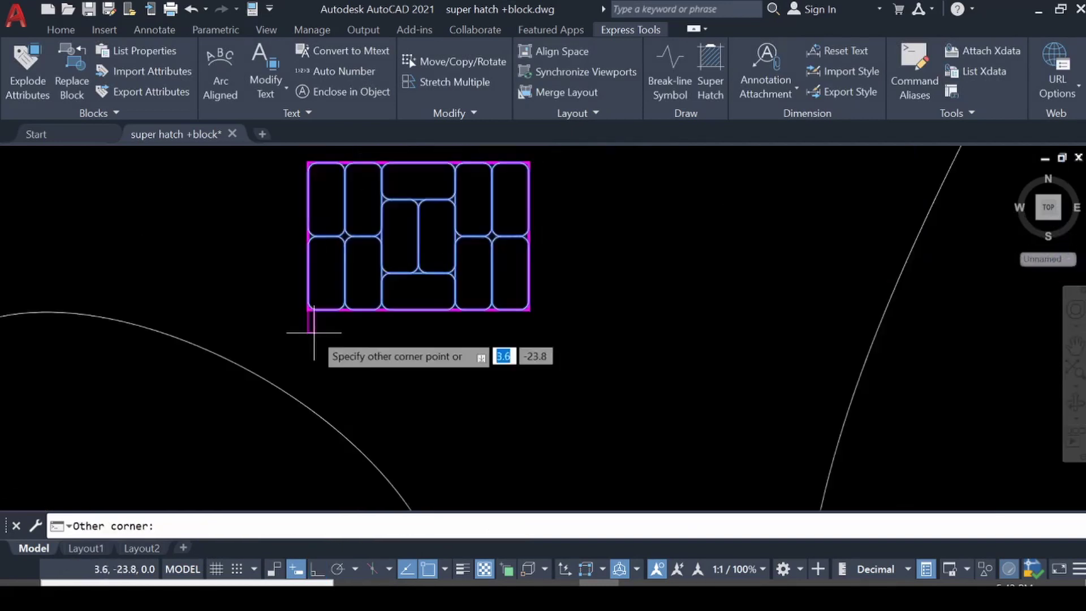
{"action": "scroll", "coordinate": [310, 332], "scroll_direction": "down", "scroll_amount": 5}
{"action": "scroll", "coordinate": [374, 280], "scroll_direction": "up", "scroll_amount": 7}
{"action": "left_click", "coordinate": [376, 275]}
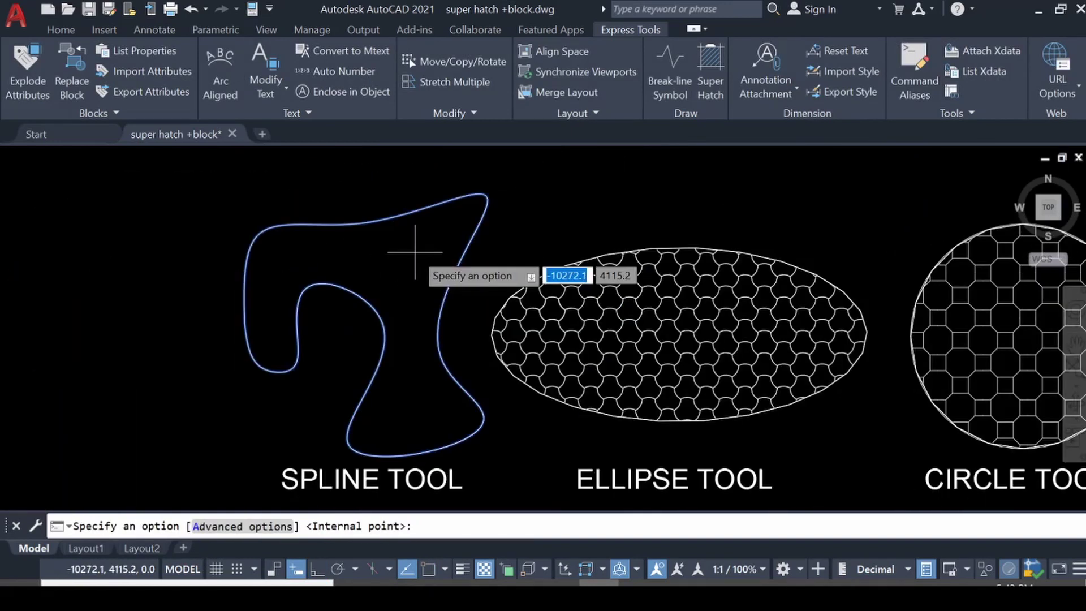
{"action": "key", "text": "Return"}
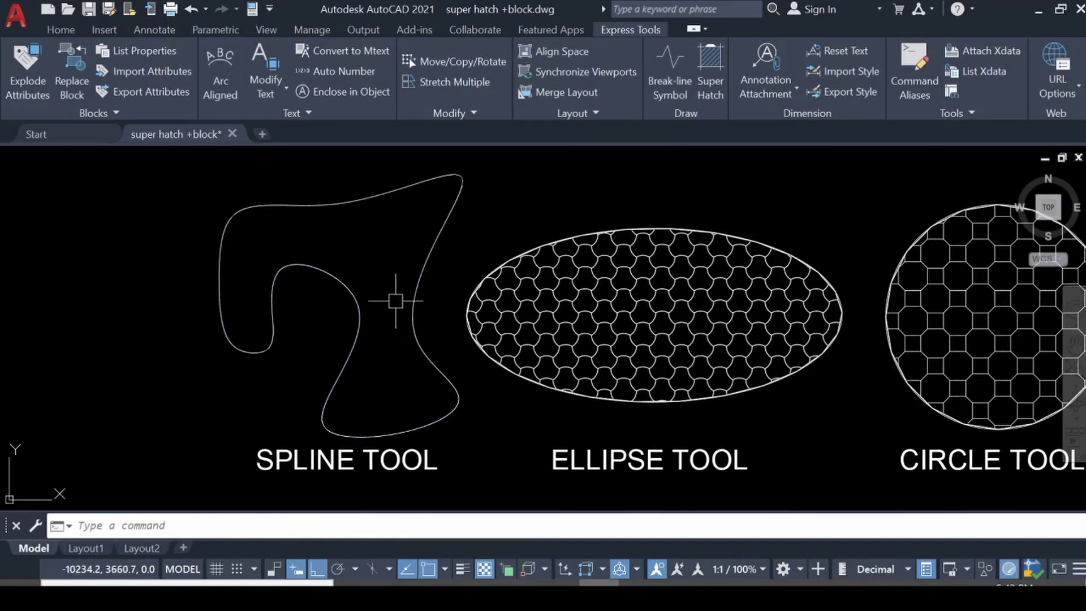